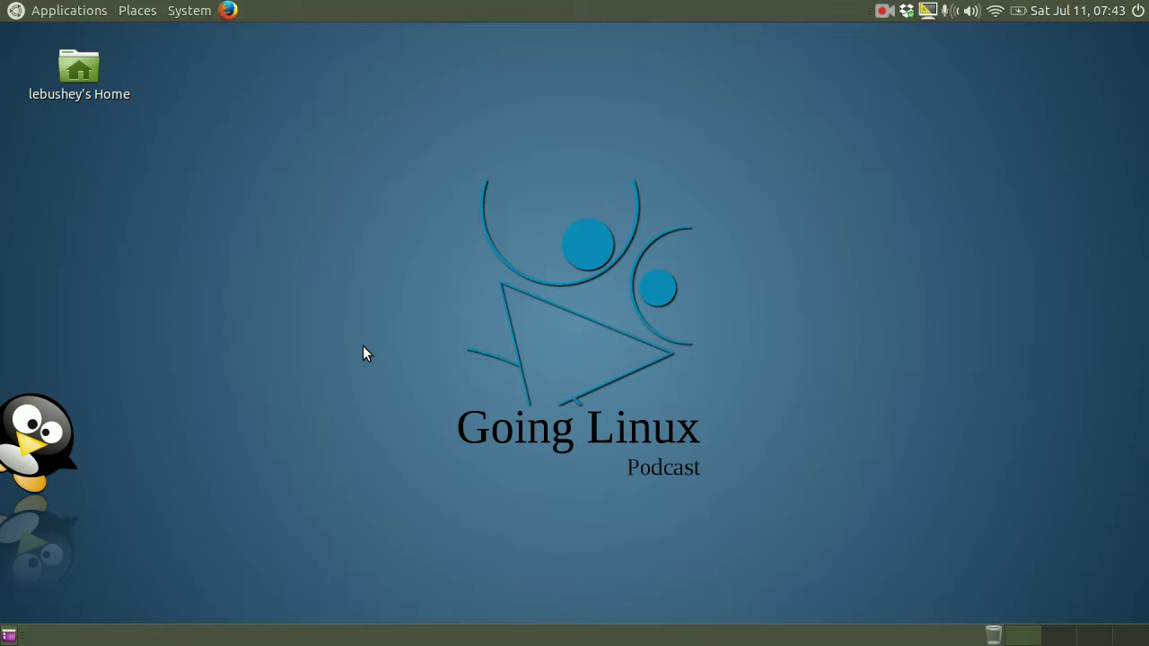
Open Ubuntu Software Center, search for testdisk and show the details of the partition scanner and disk recovery tool.
left_click(188, 10)
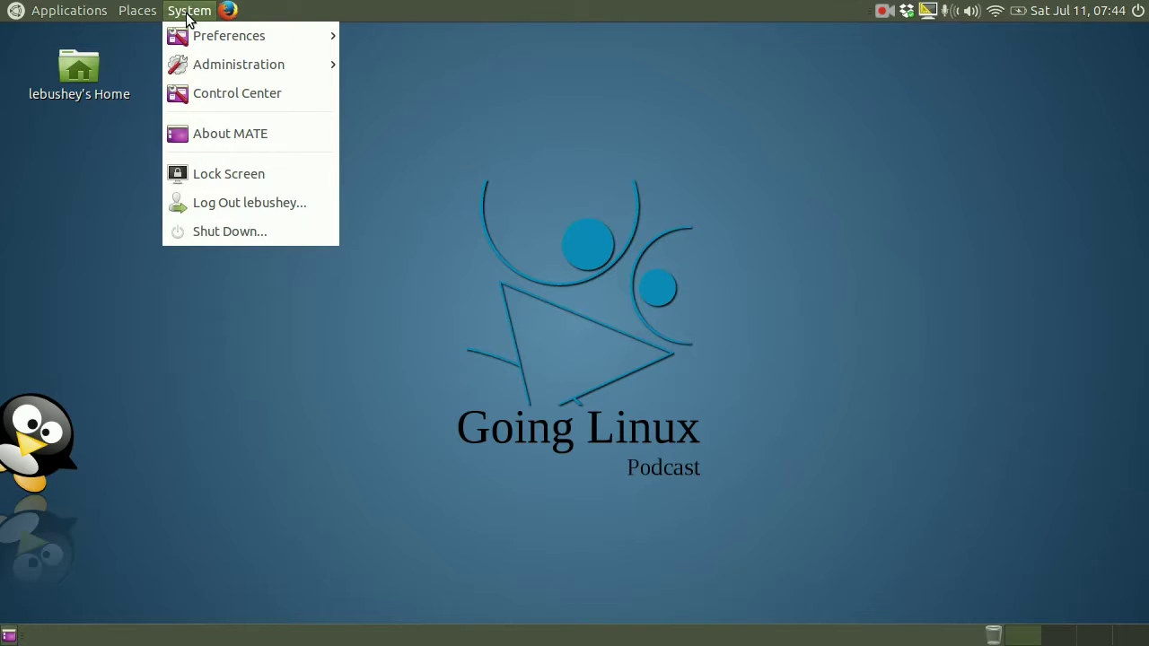
mouse_move(230, 70)
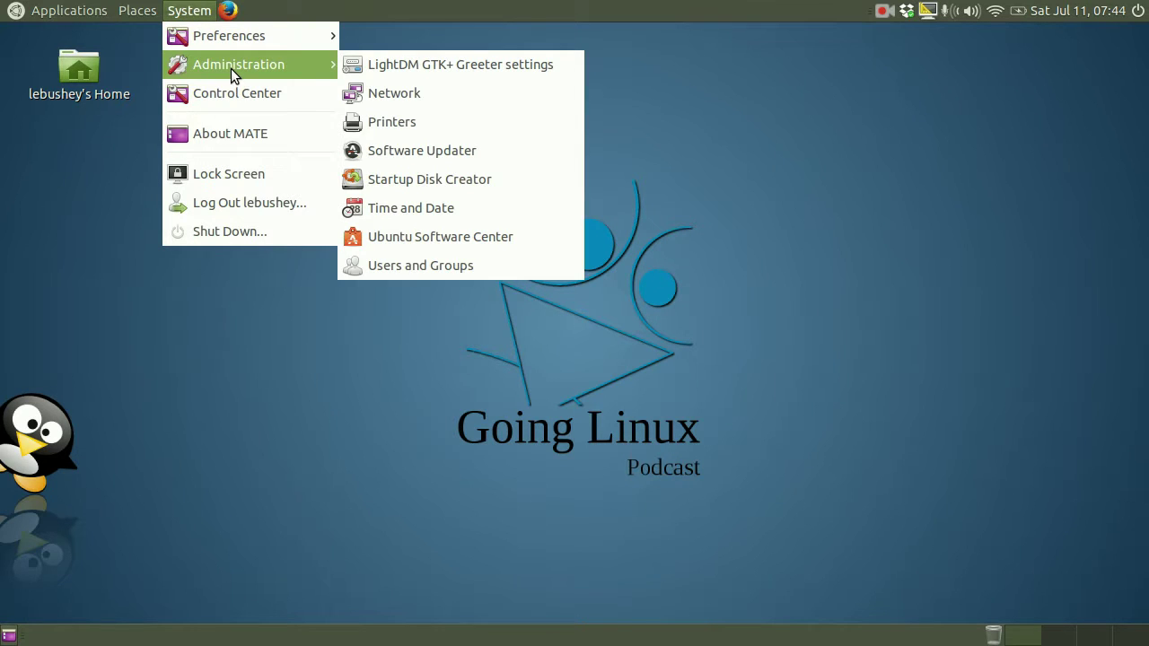
left_click(498, 236)
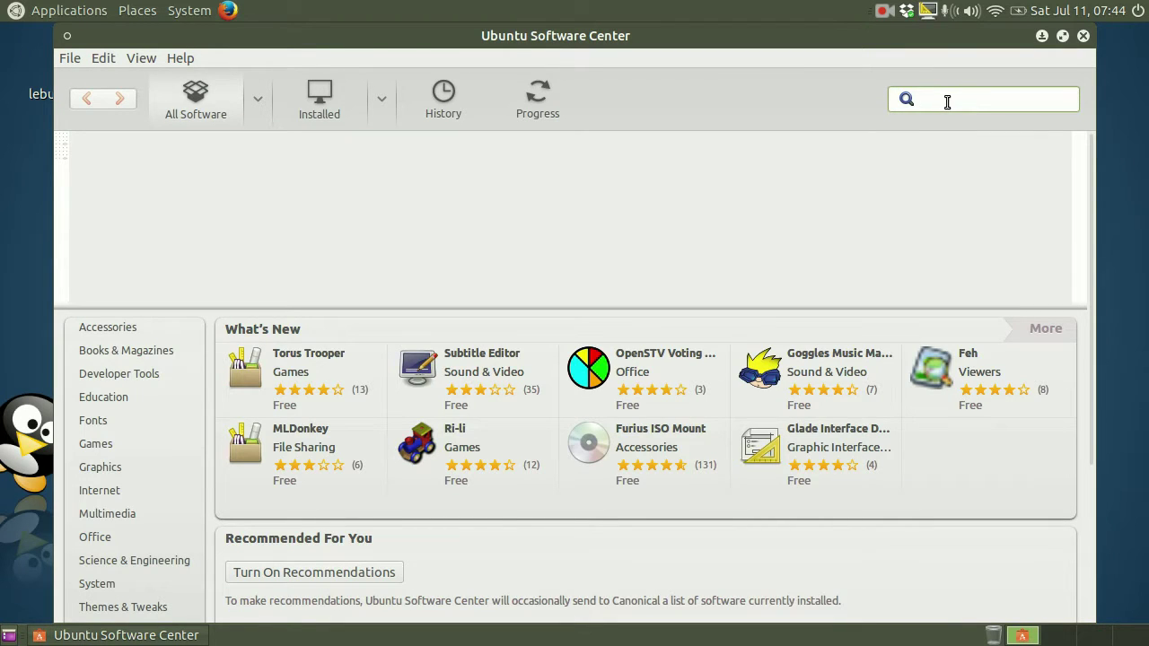
type("testdisk")
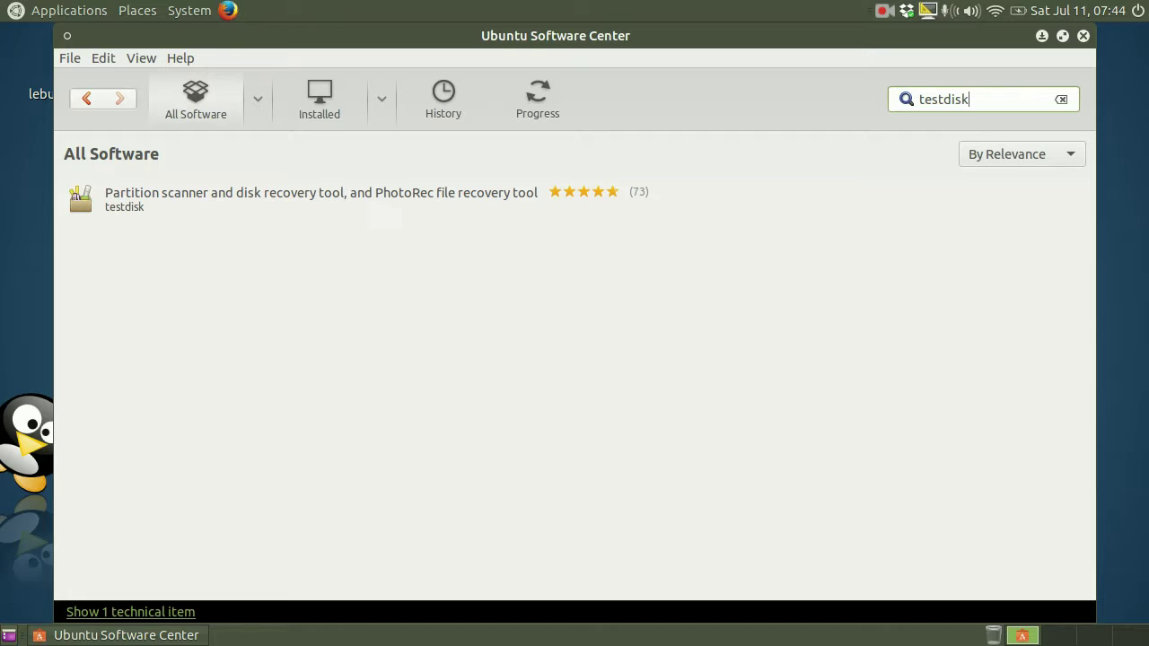
left_click(174, 198)
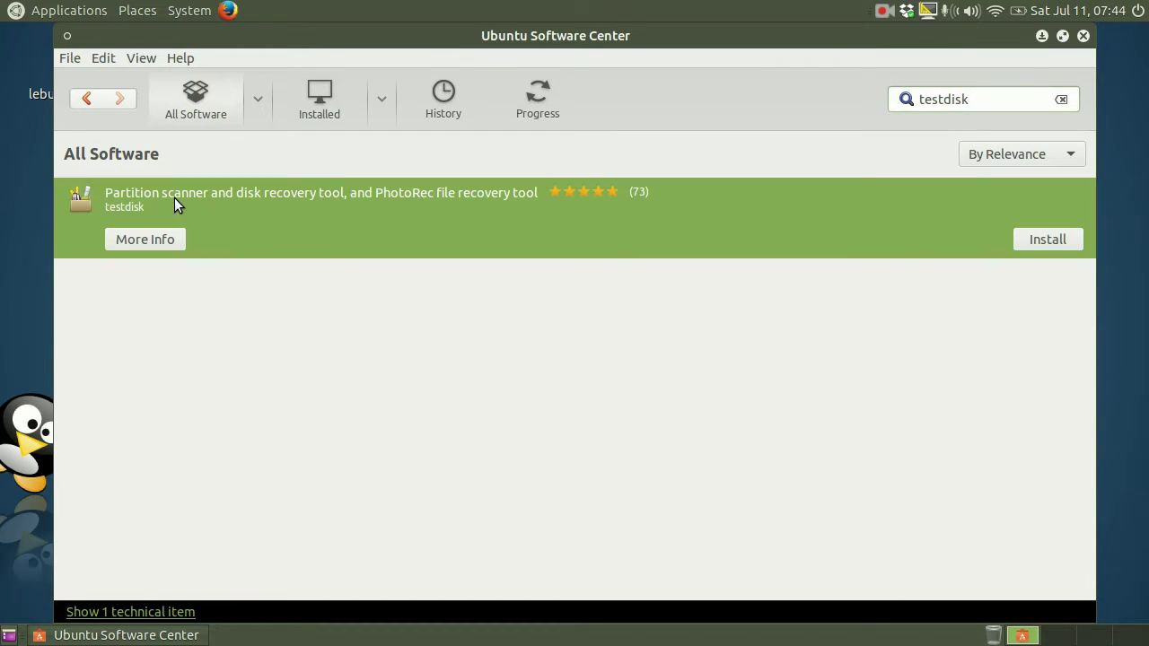
left_click(144, 238)
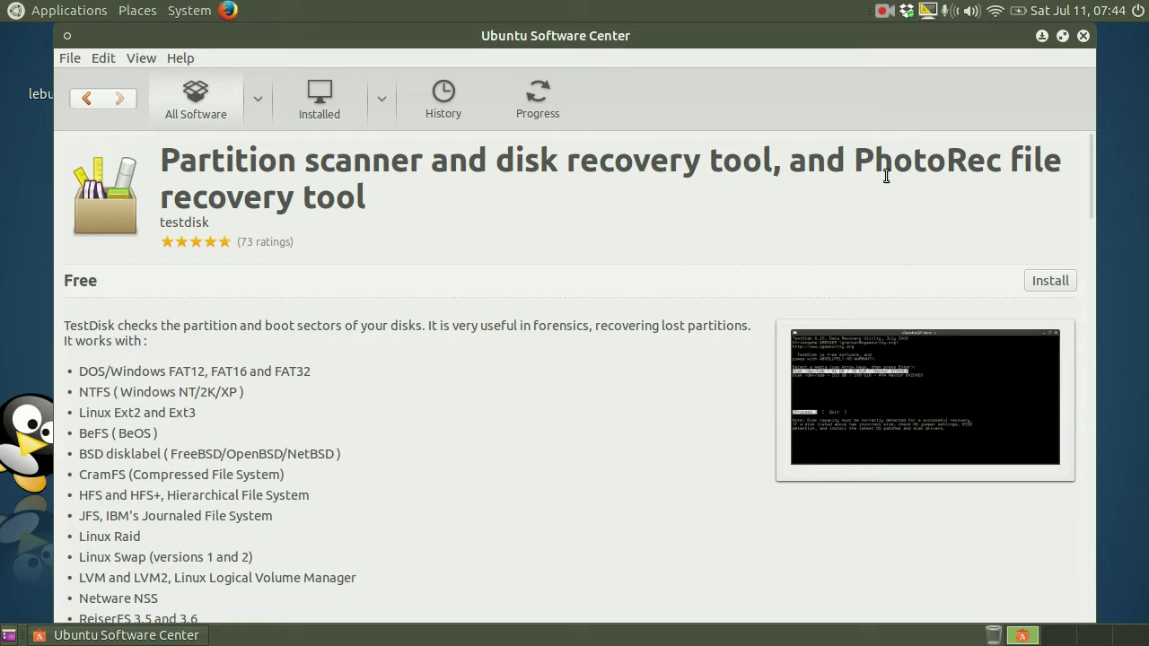
Install the testdisk package, authenticating with the account password.
left_click(1048, 281)
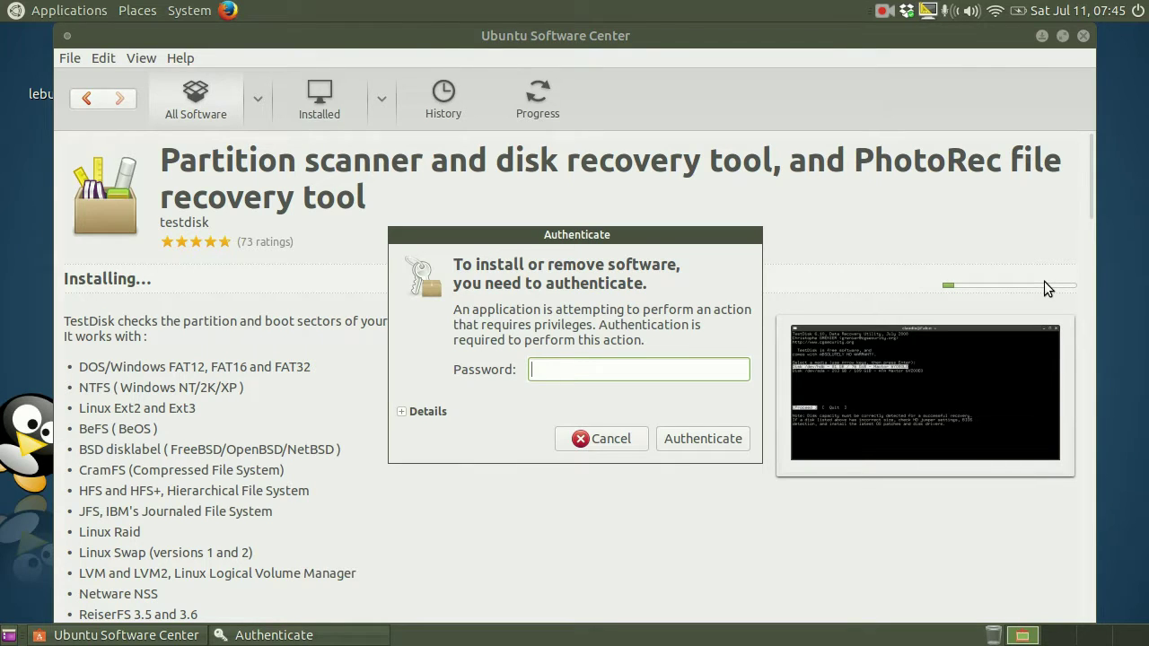
type("••••••••")
key("Return")
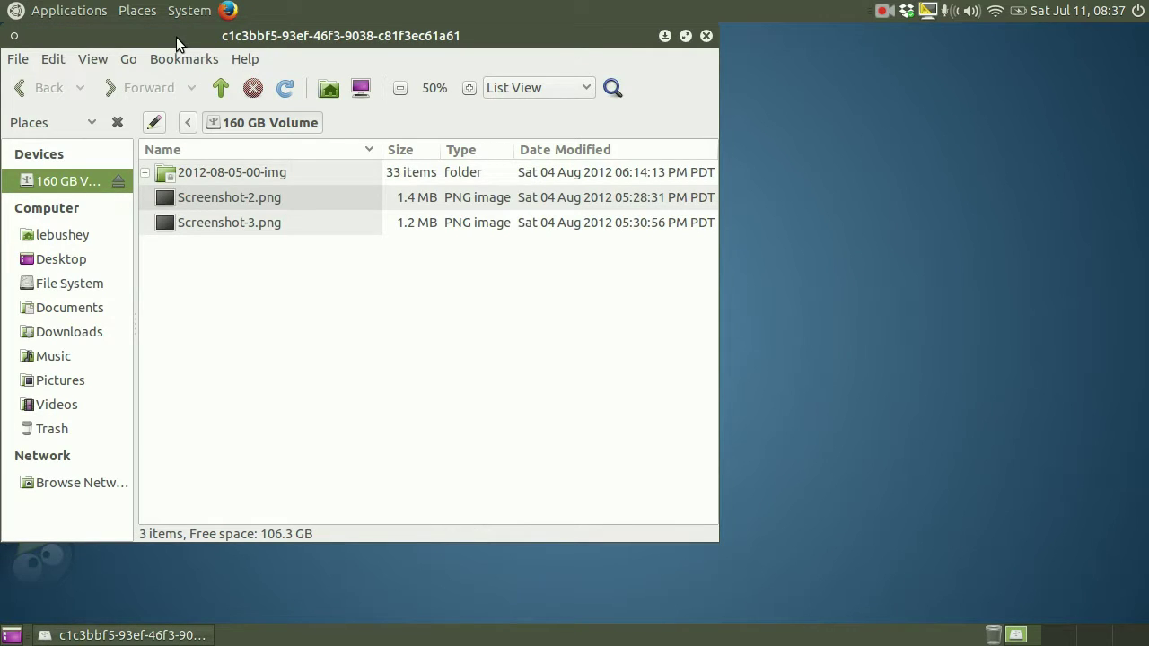
Close the 160 GB Volume's folder window and launch GParted, authenticating with the account password.
left_click_drag(176, 36, 367, 59)
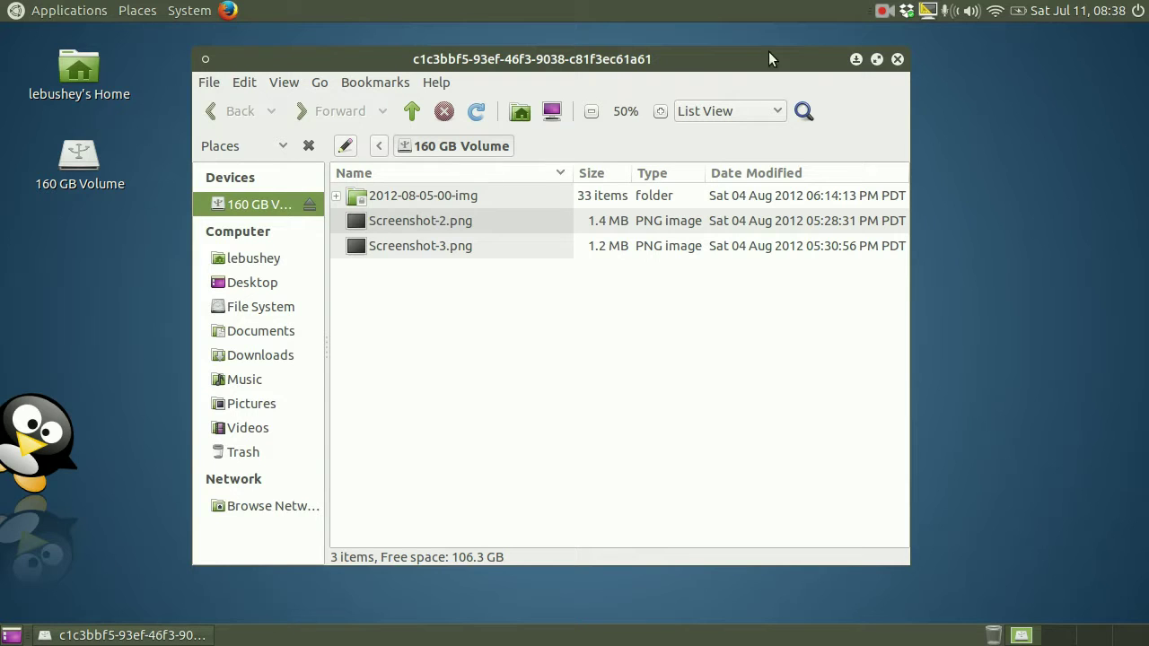
left_click(896, 59)
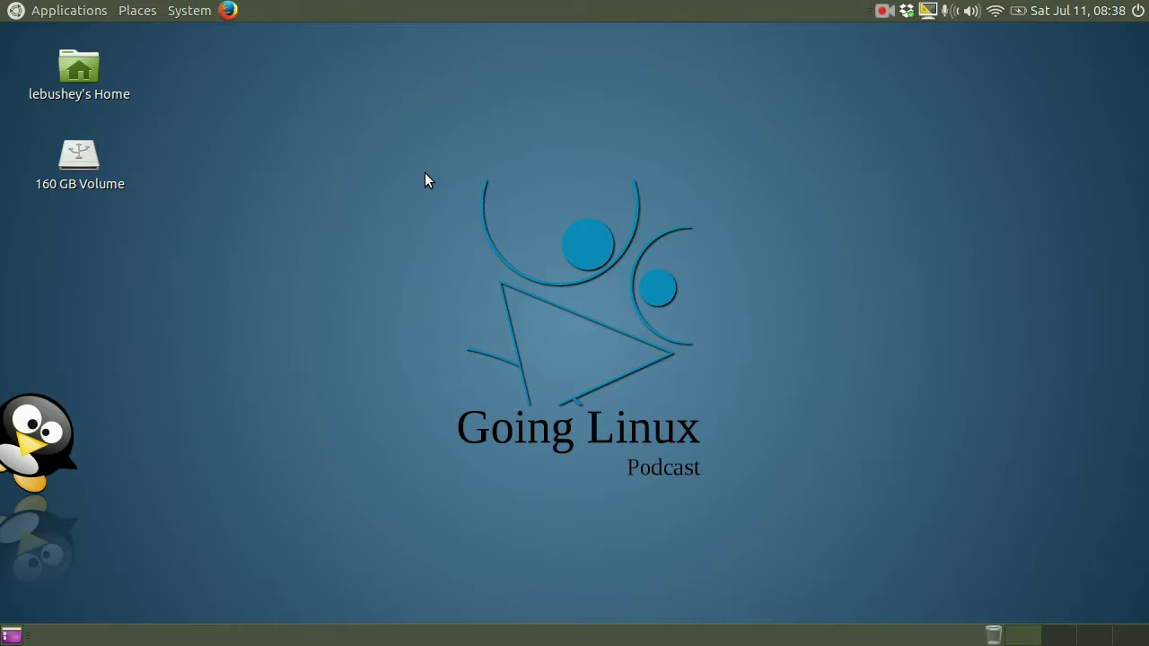
left_click(190, 11)
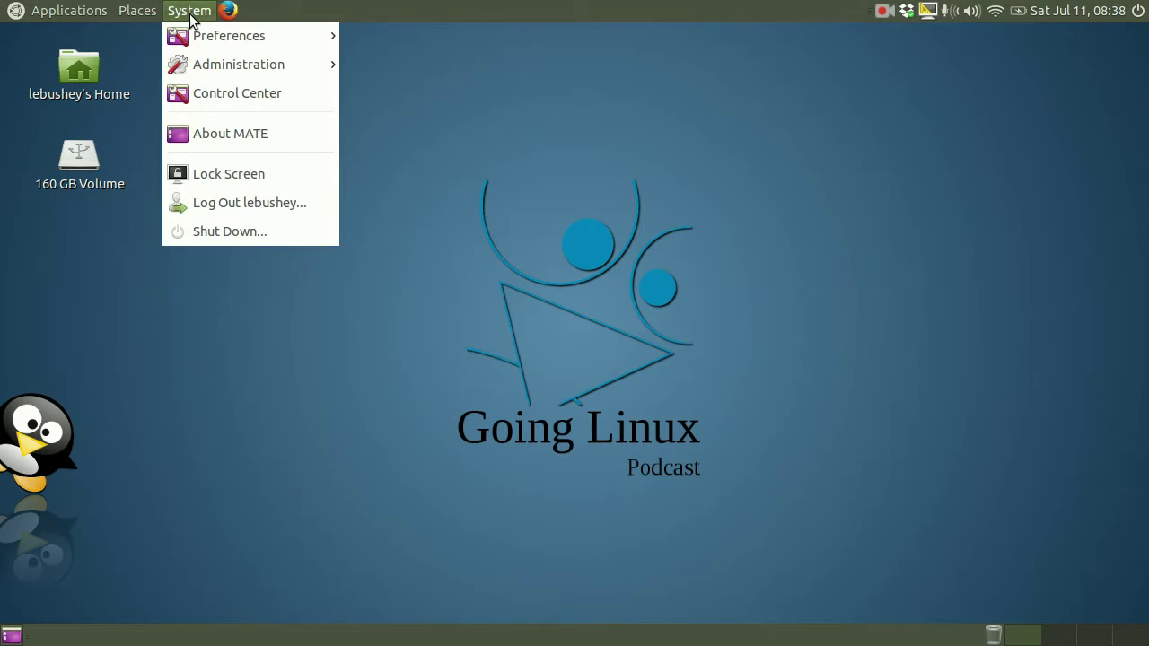
mouse_move(215, 64)
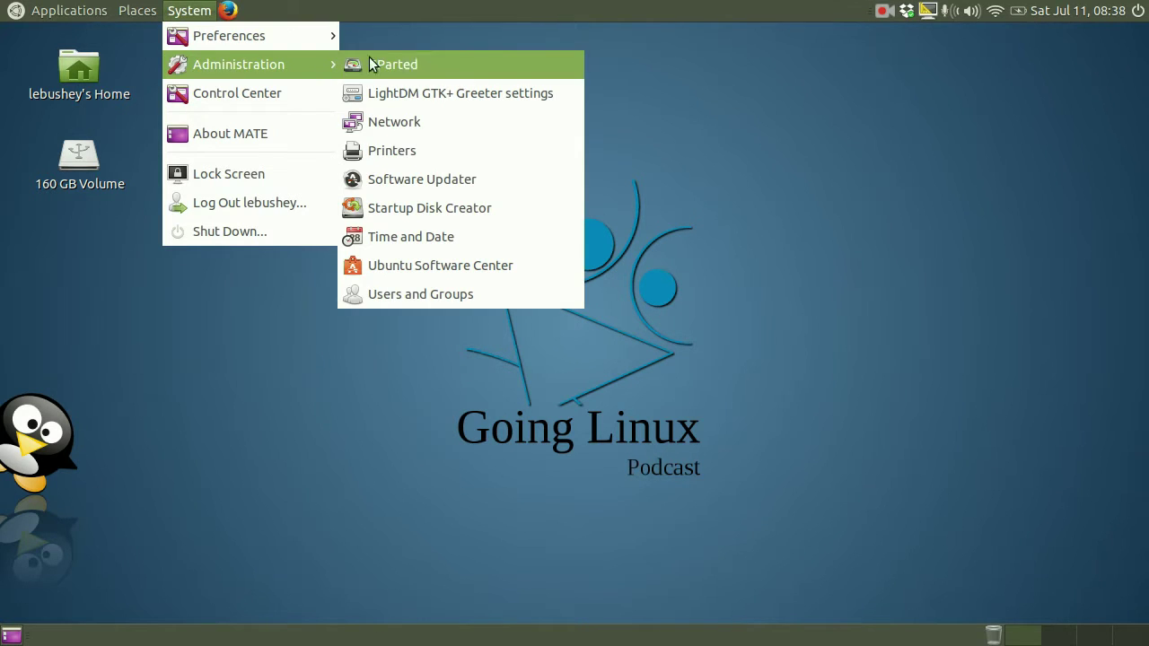
left_click(426, 64)
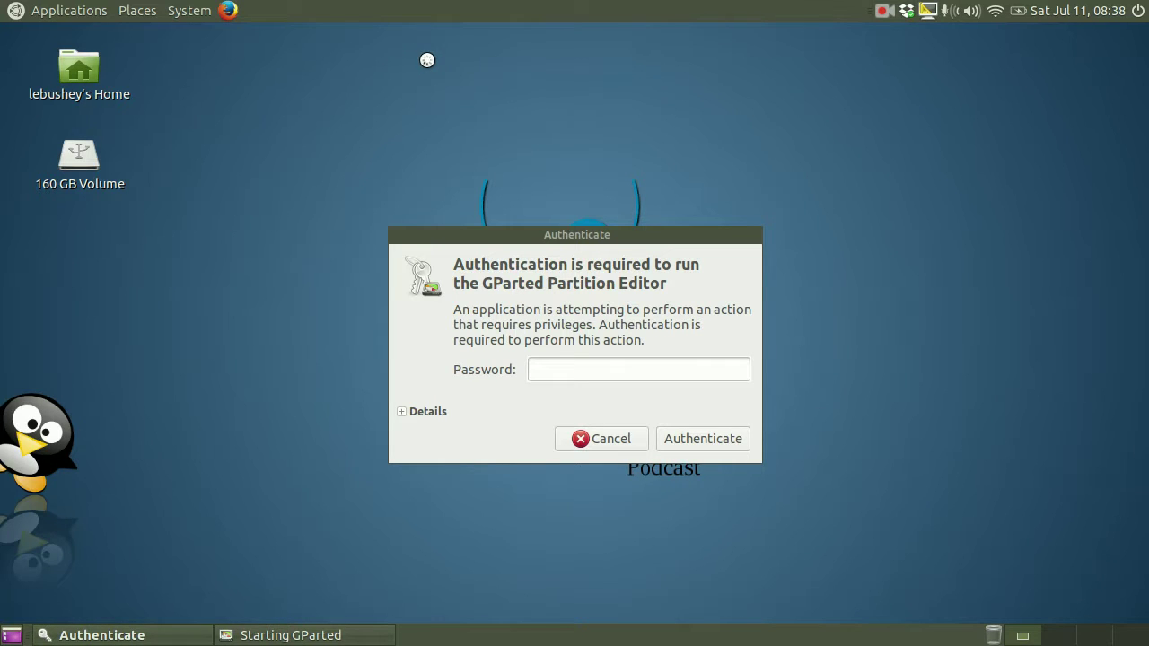
left_click(583, 378)
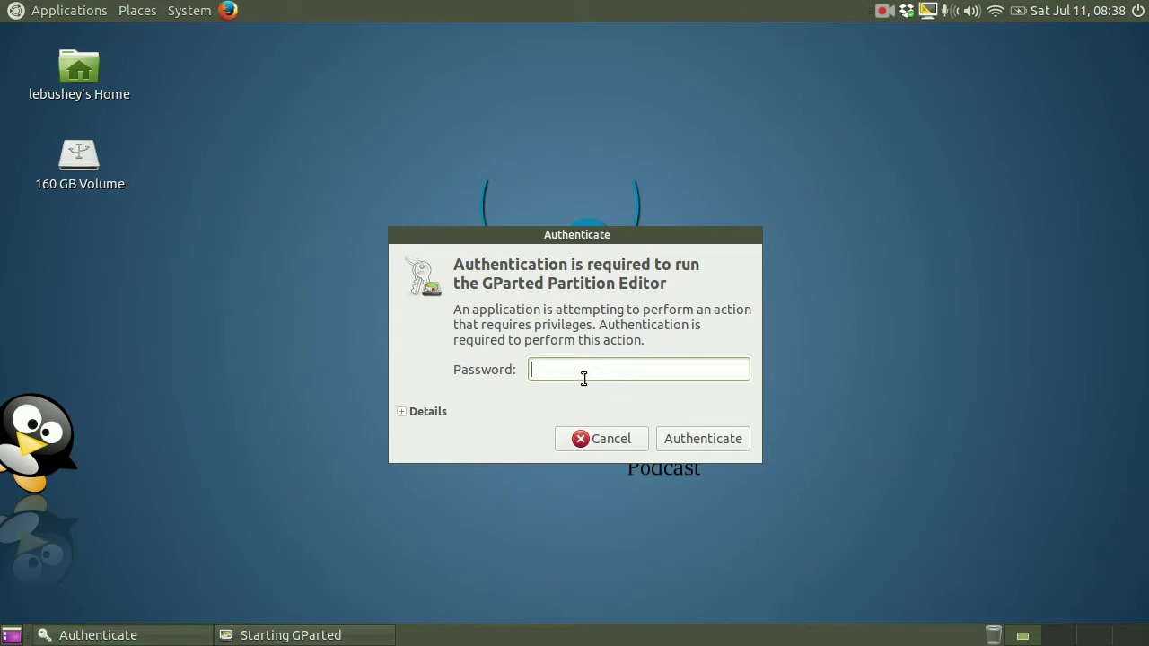
type("********")
key("Return")
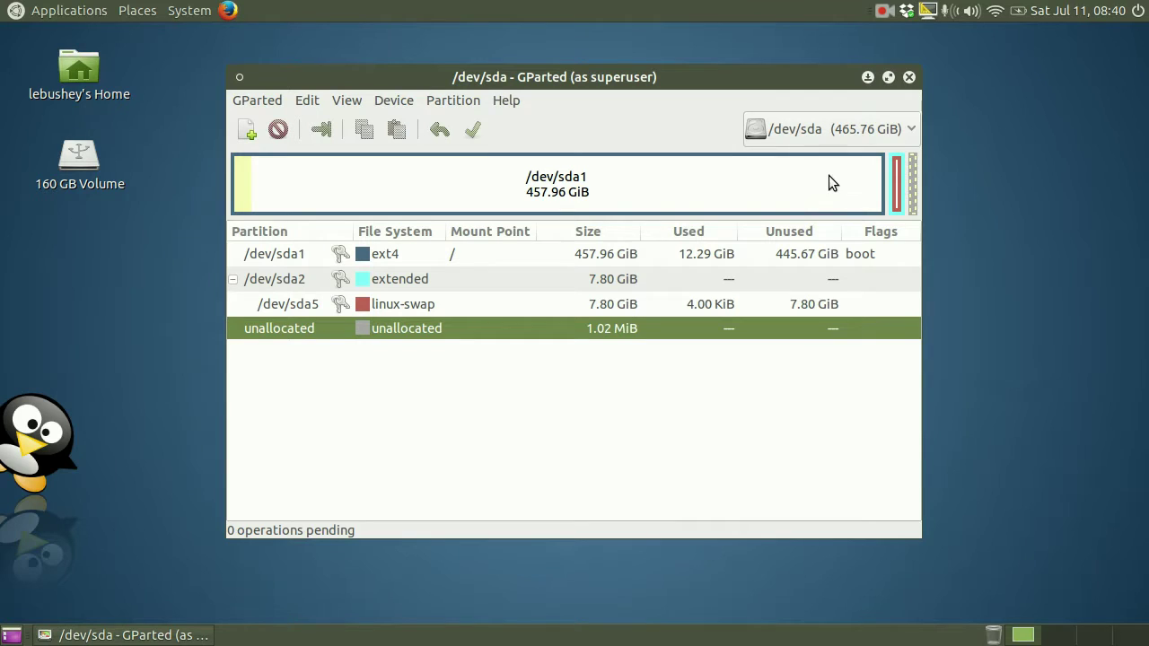
Switch GParted to the 149.05 GiB disk /dev/sdb and unmount its ext2 partition /dev/sdb1.
left_click(905, 130)
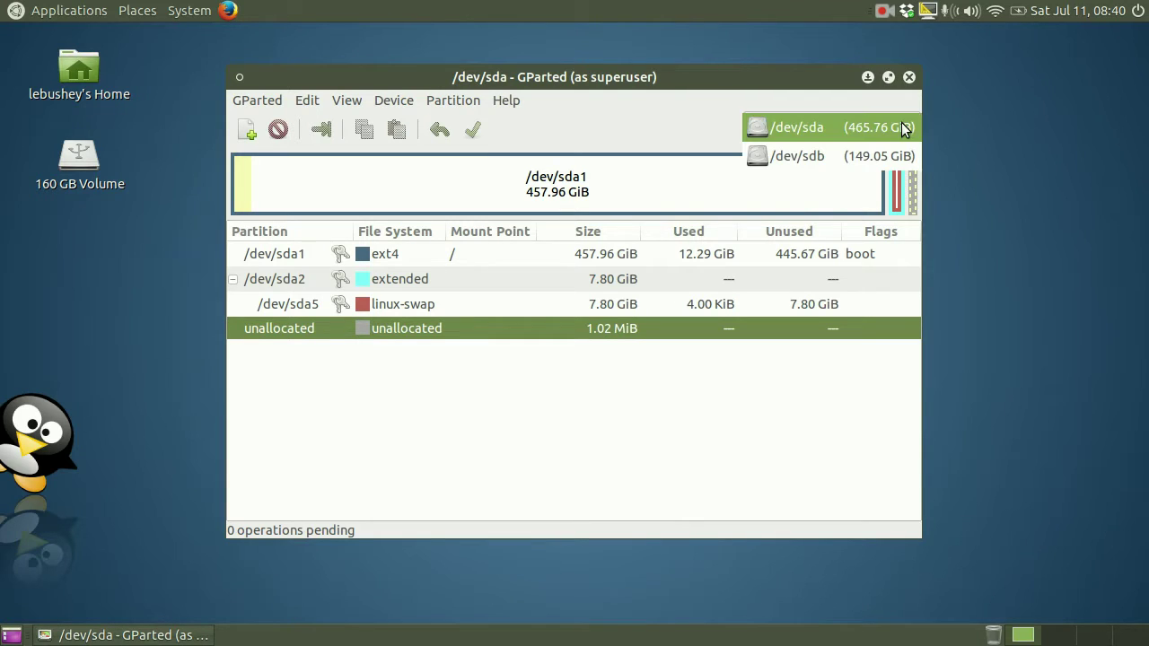
left_click(870, 158)
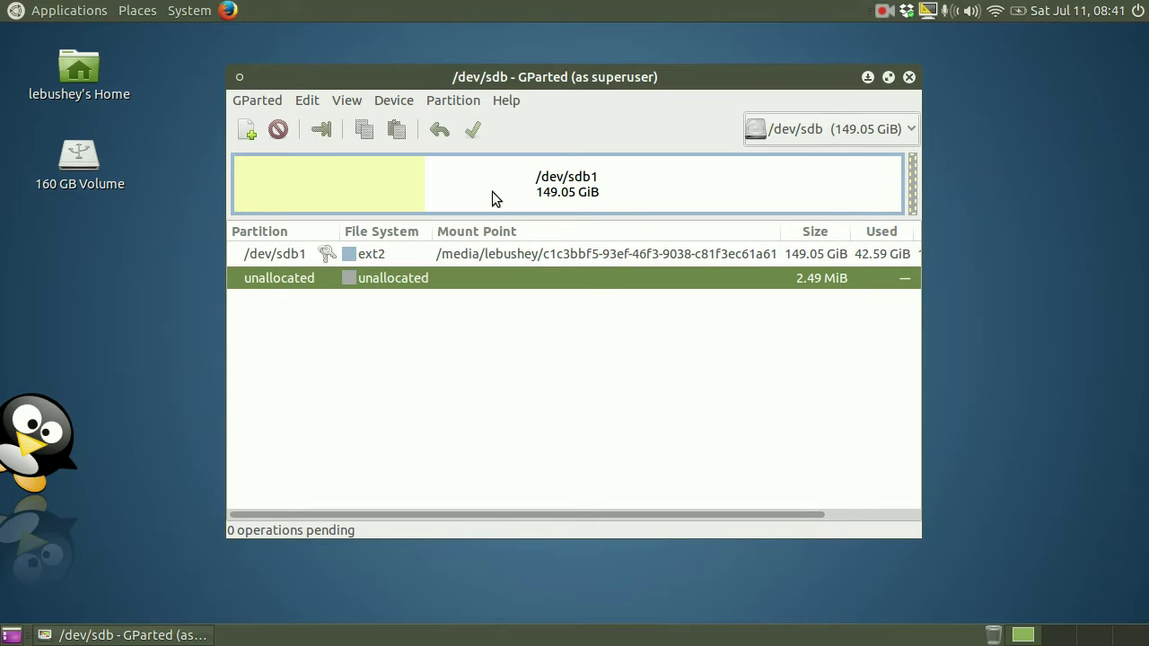
left_click(481, 254)
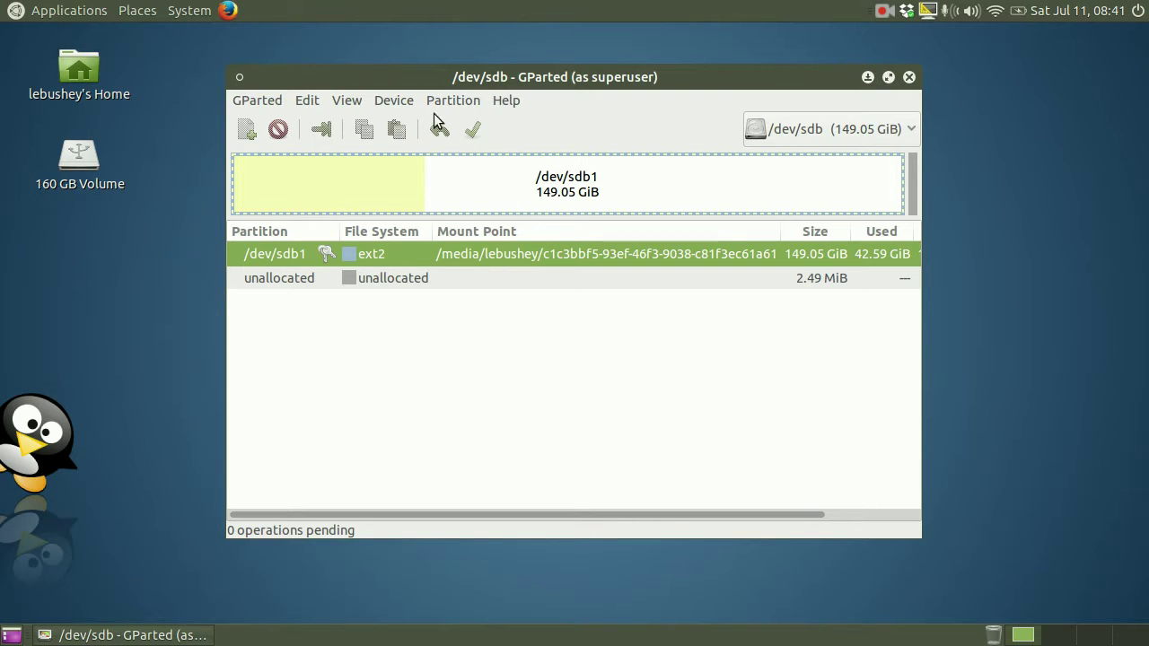
left_click(465, 104)
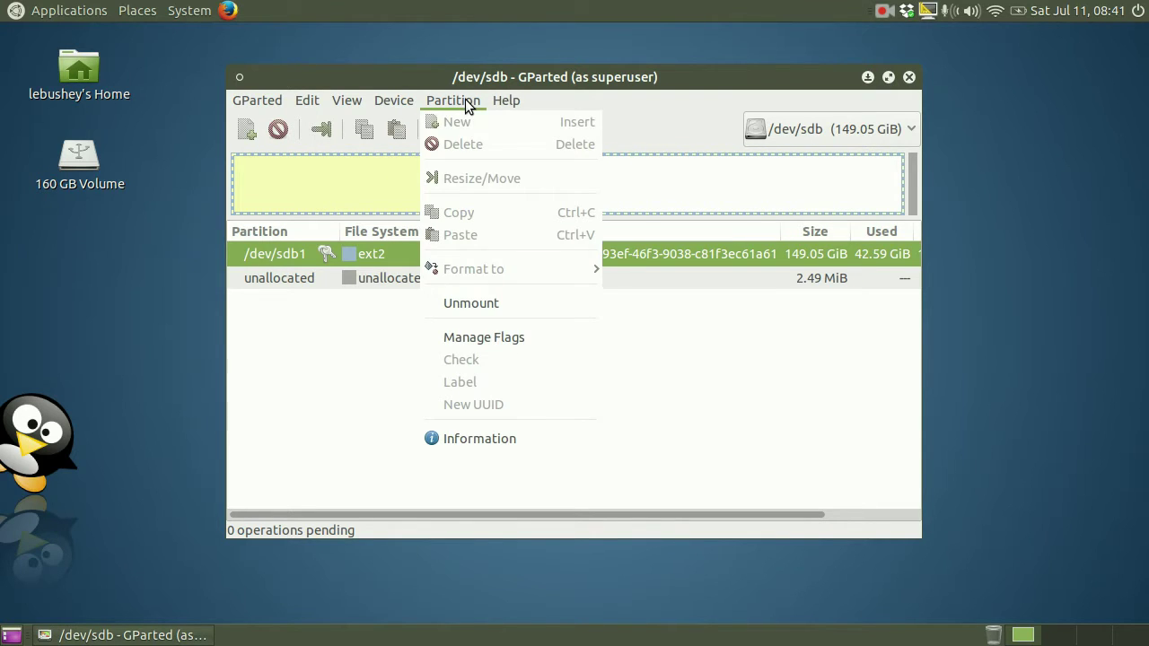
left_click(492, 302)
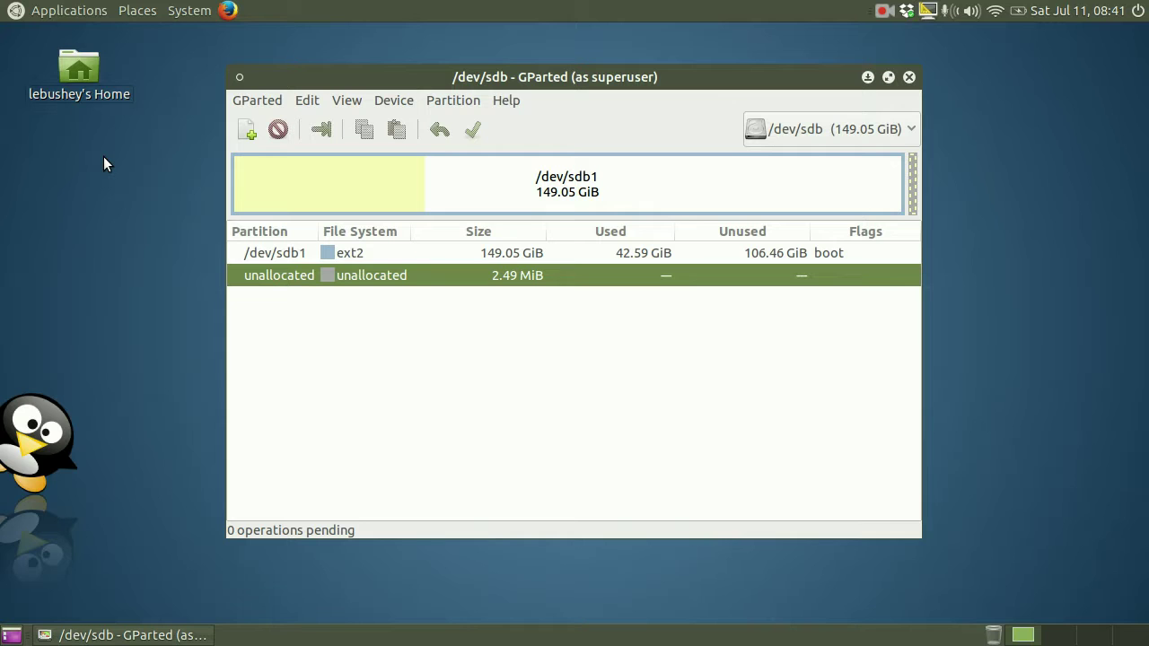
Delete the /dev/sdb1 partition, apply the pending operation to the disk and close GParted.
left_click(366, 252)
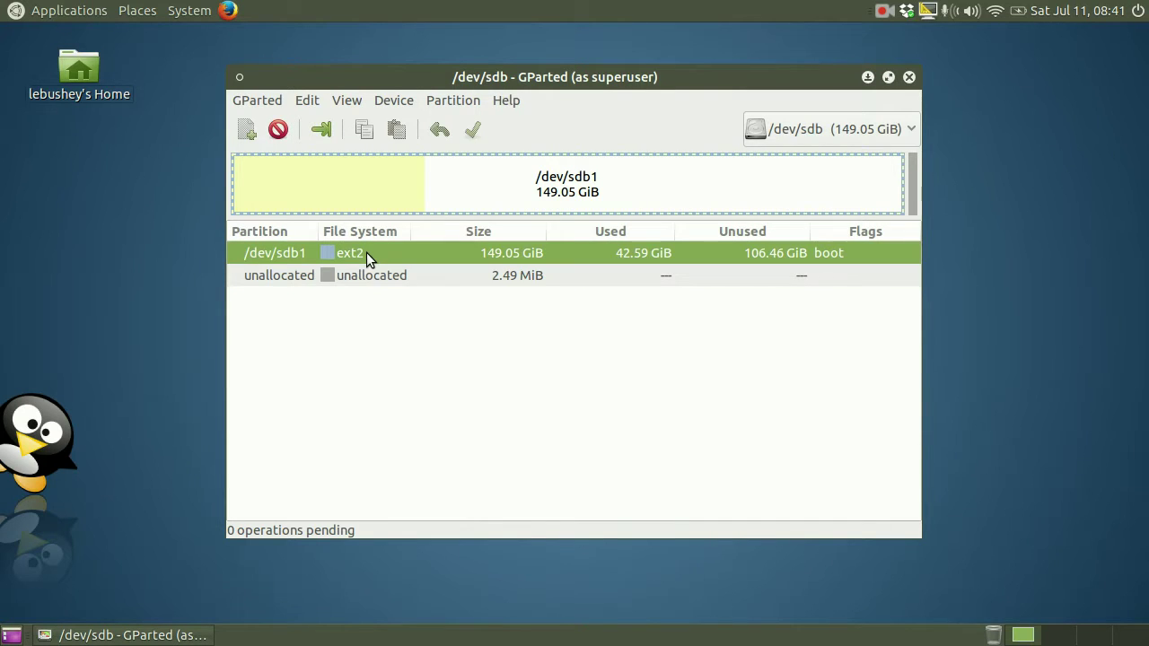
left_click(279, 129)
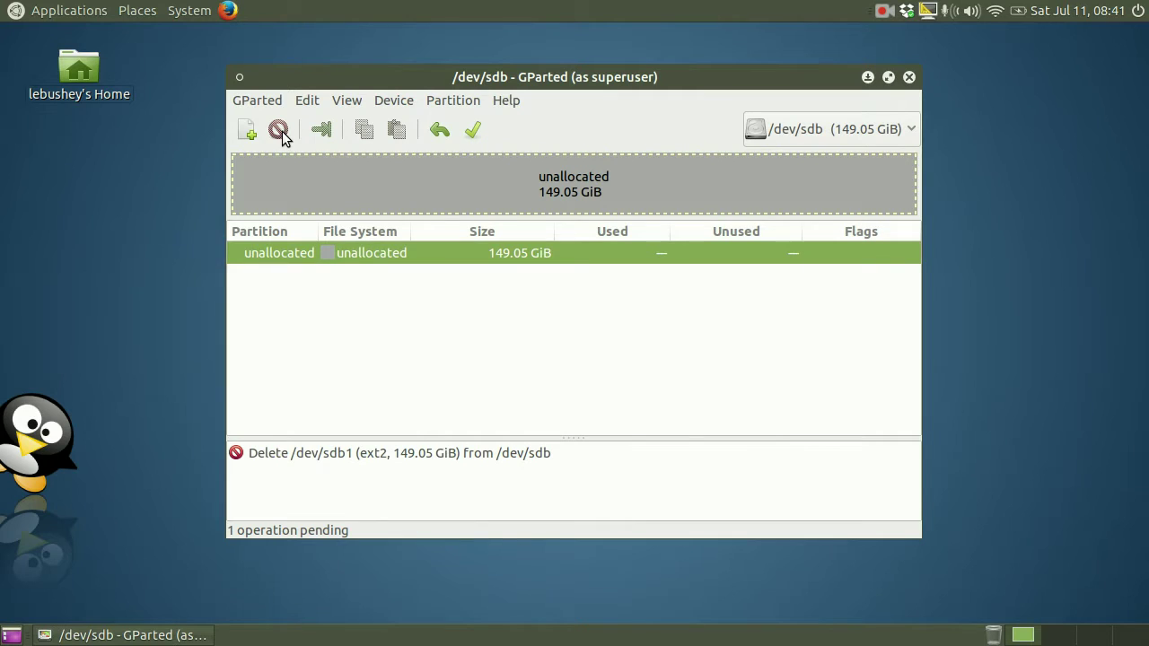
left_click(473, 131)
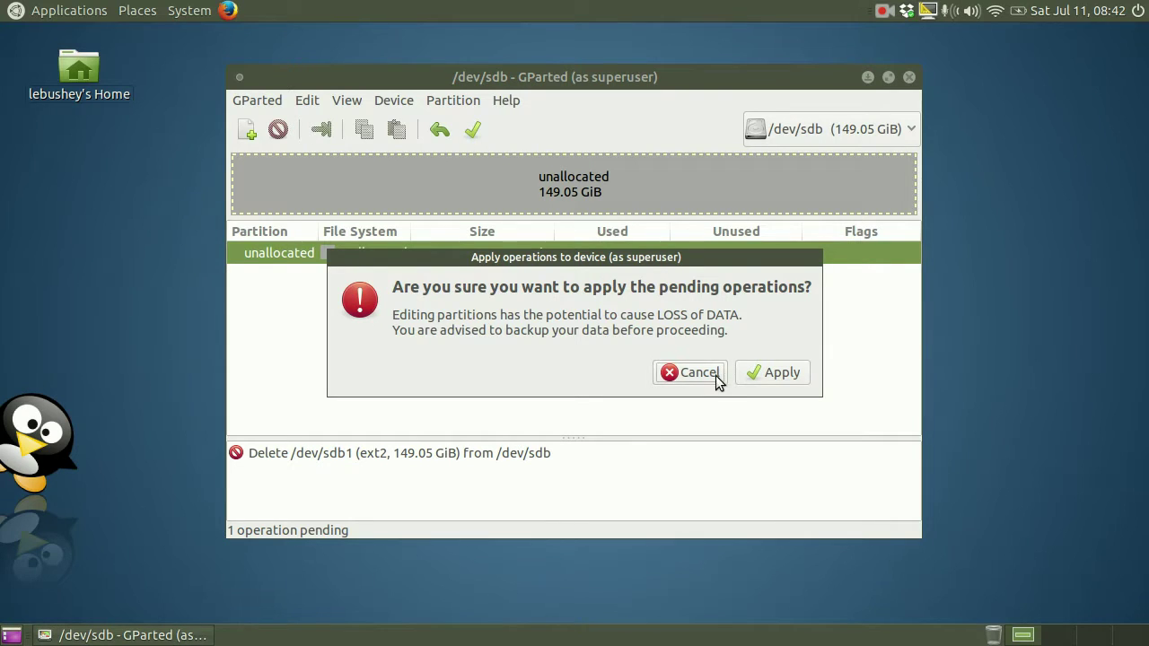
left_click(799, 380)
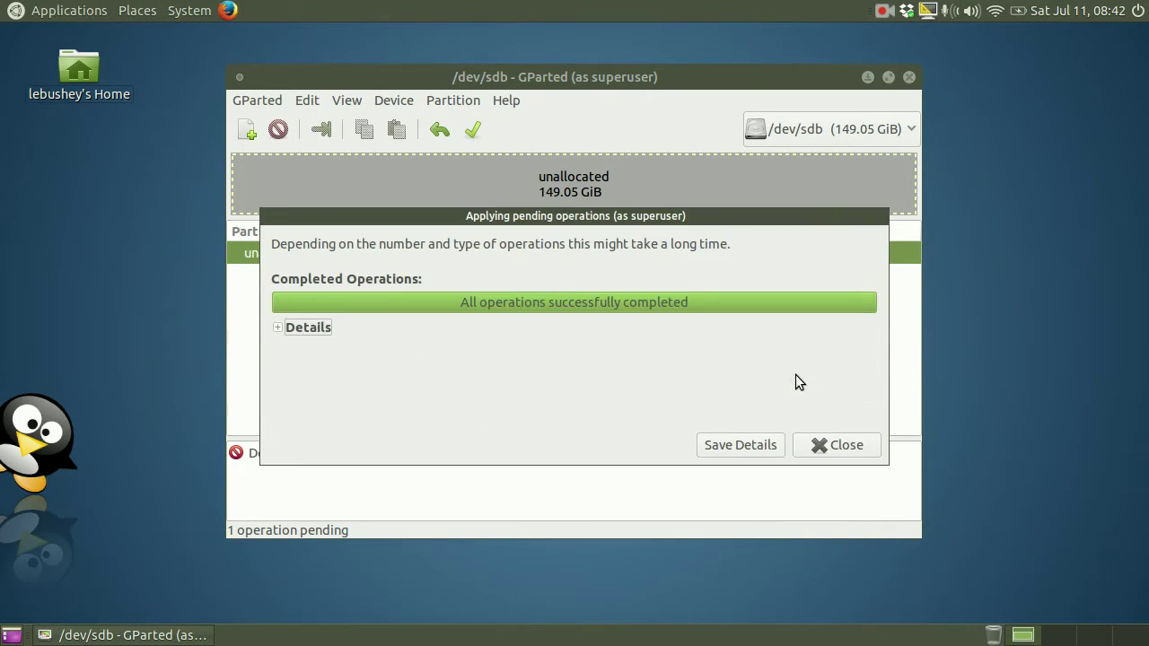
left_click(841, 446)
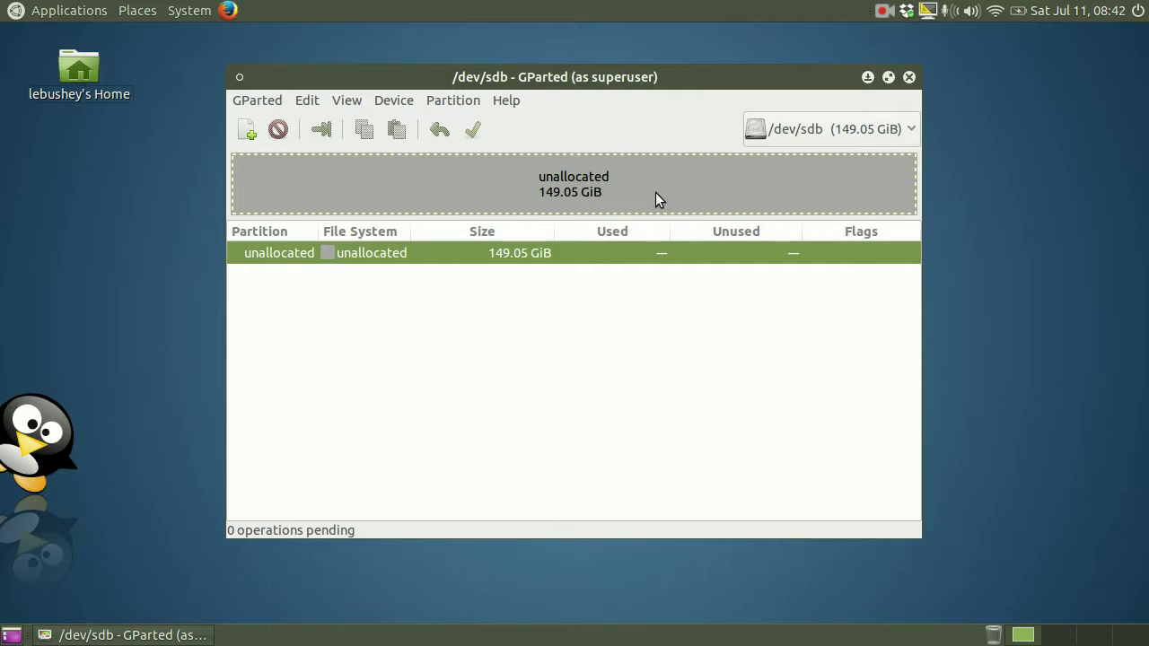
left_click(909, 78)
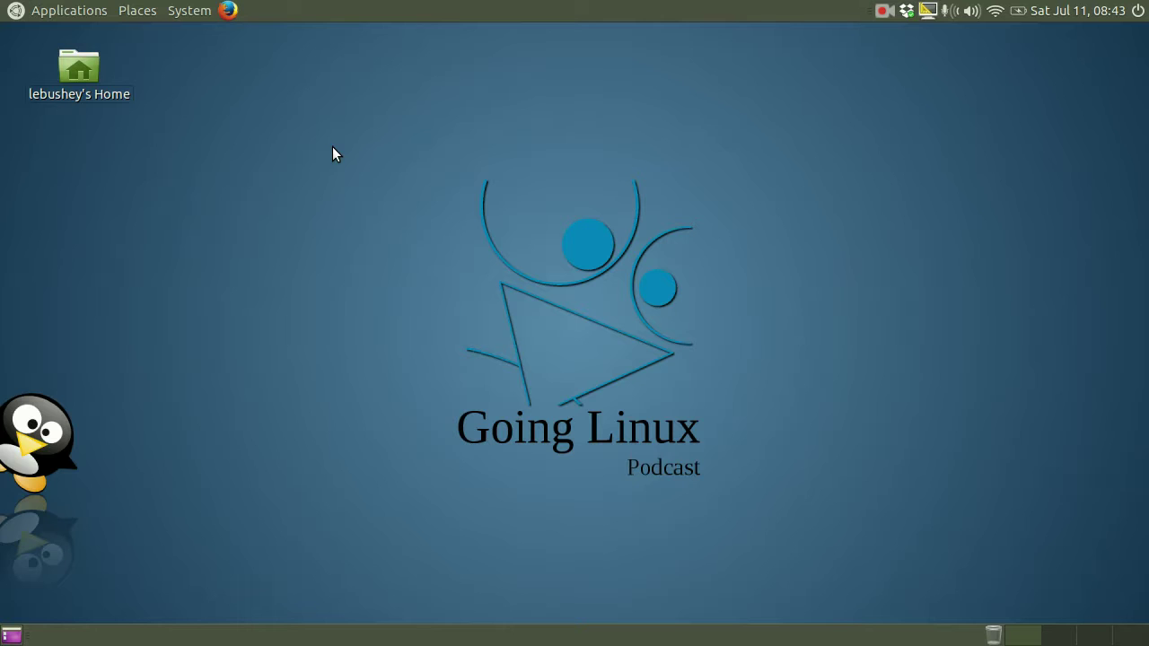
Open a terminal and run "sudo testdisk", entering the account password.
key("ctrl+alt+t")
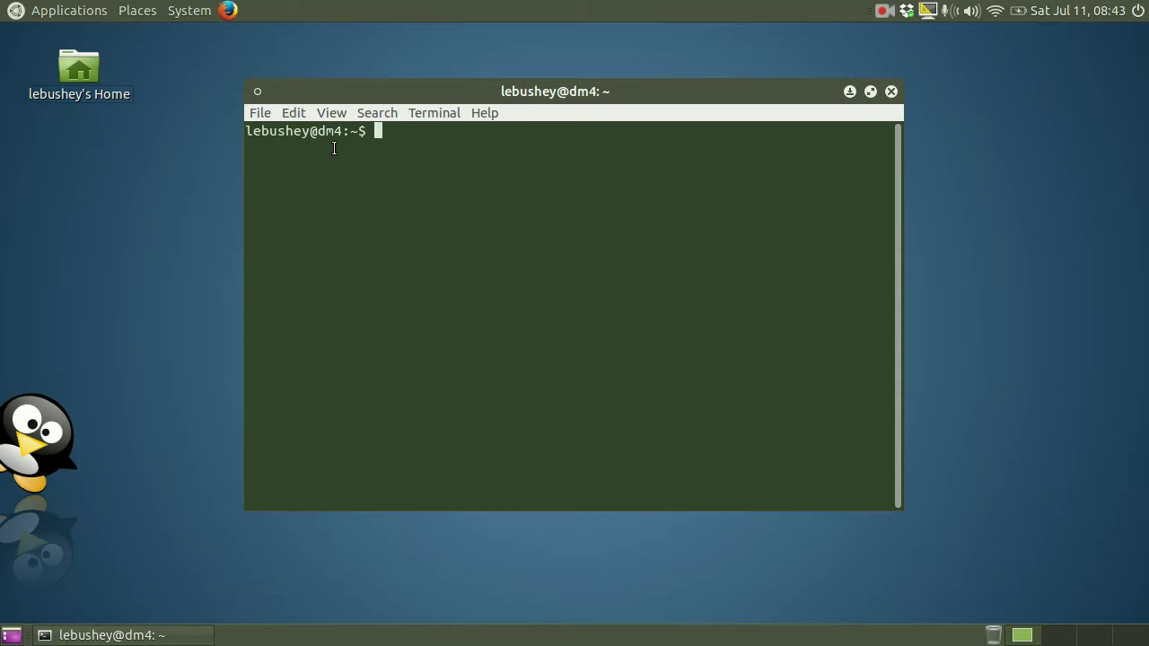
type("sudo testdisk")
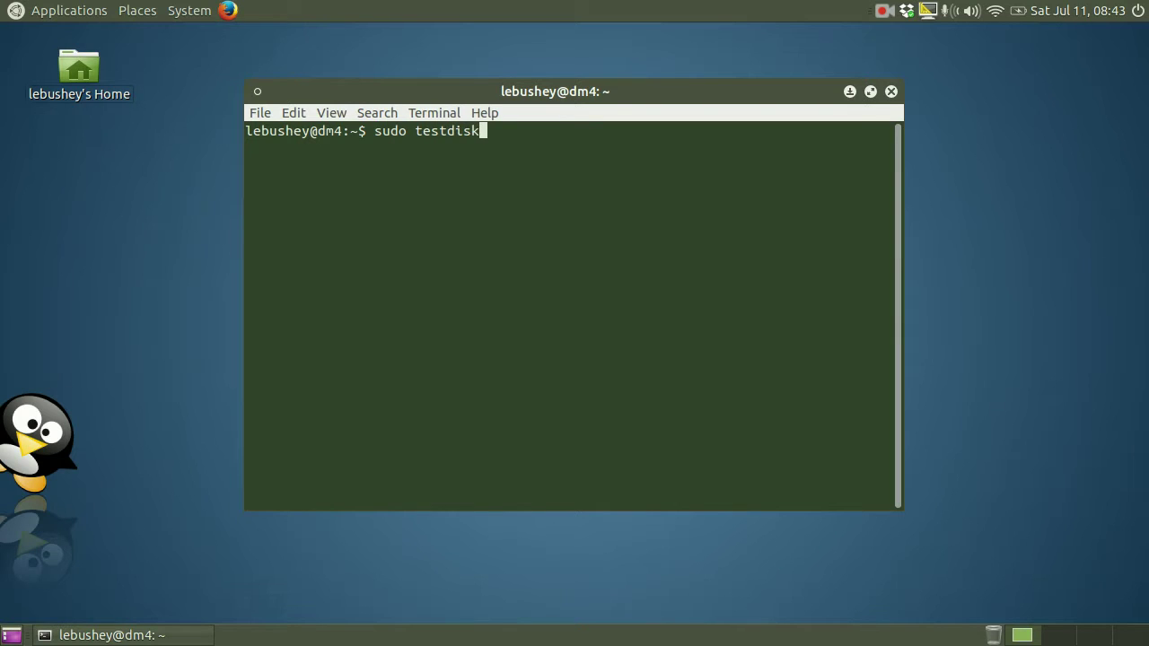
key("Return")
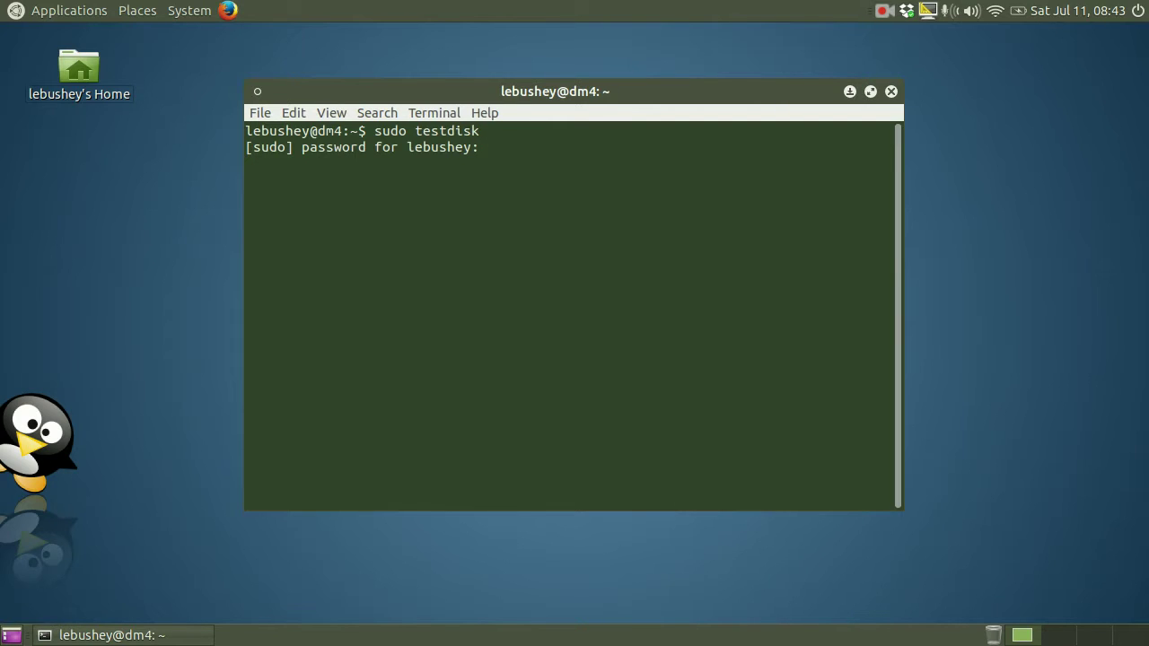
key("Return")
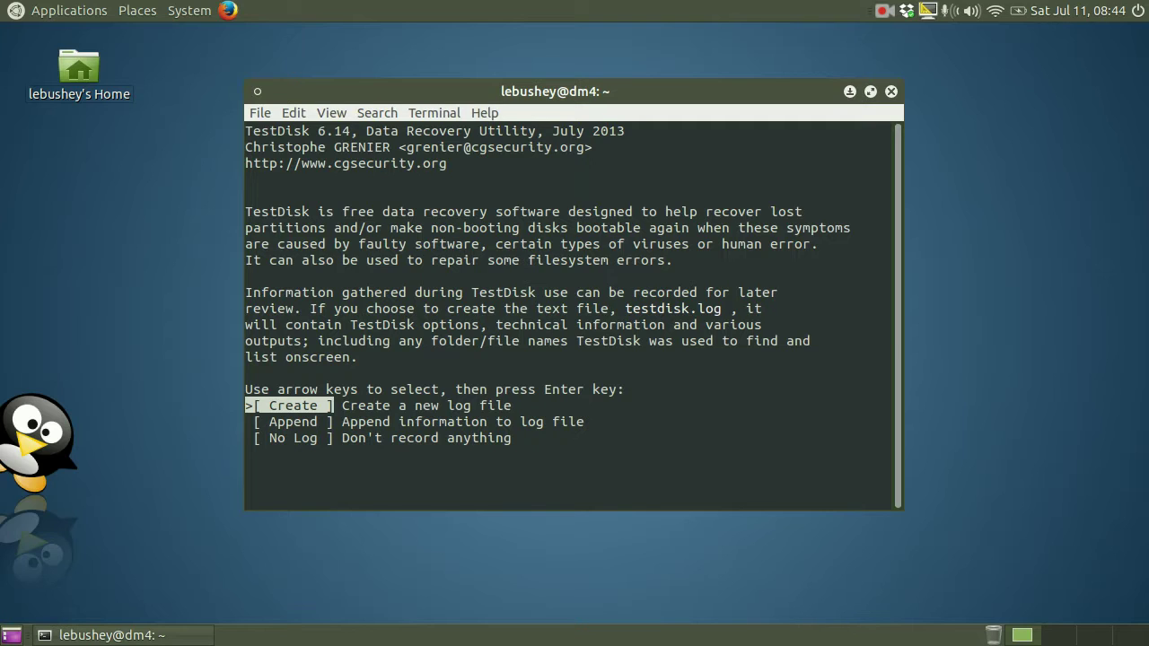
Create a new TestDisk log file and proceed with the 160 GB disk /dev/sdb (CMS USB 2.0 Drive).
key("Return")
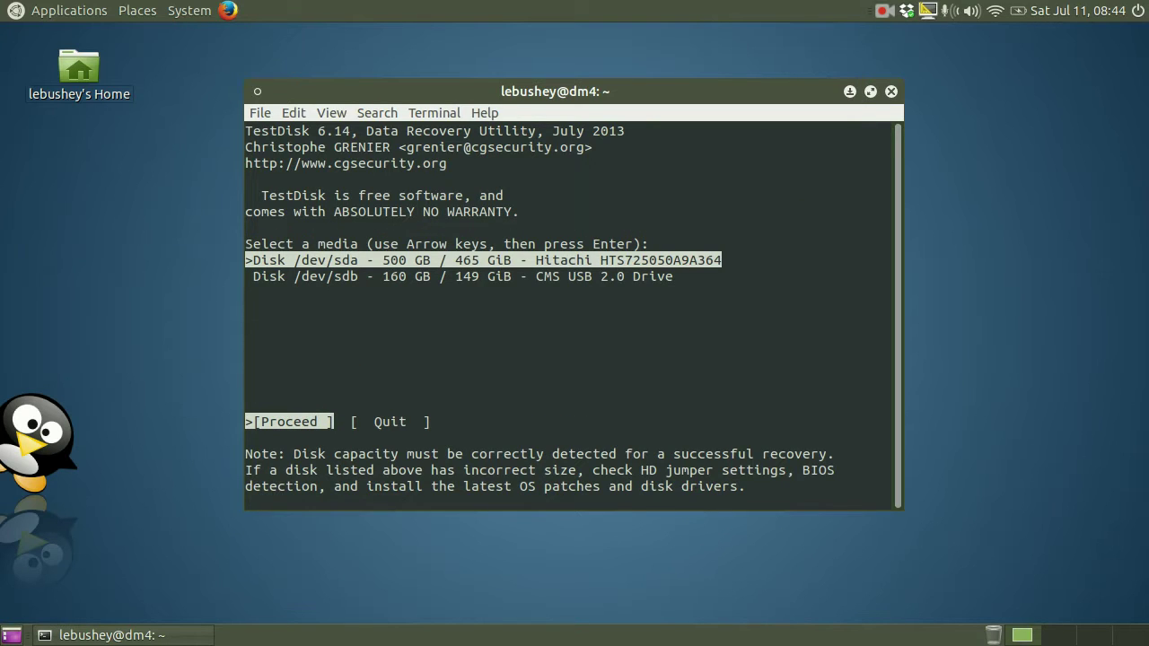
key("Down")
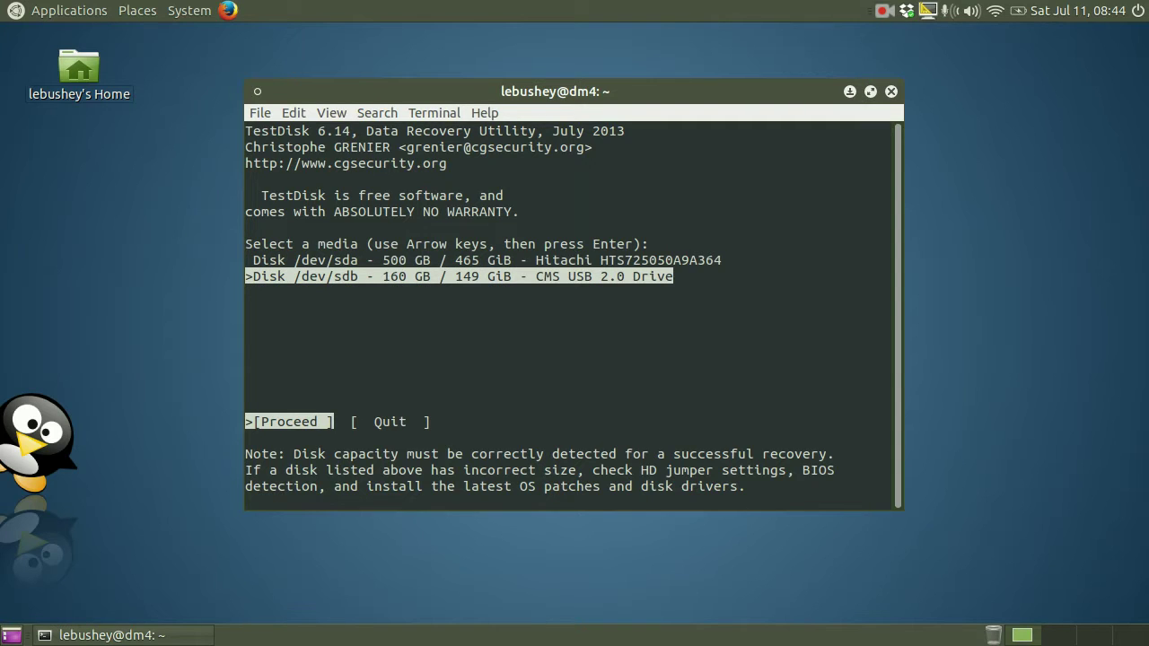
key("Up")
key("Down")
key("Up")
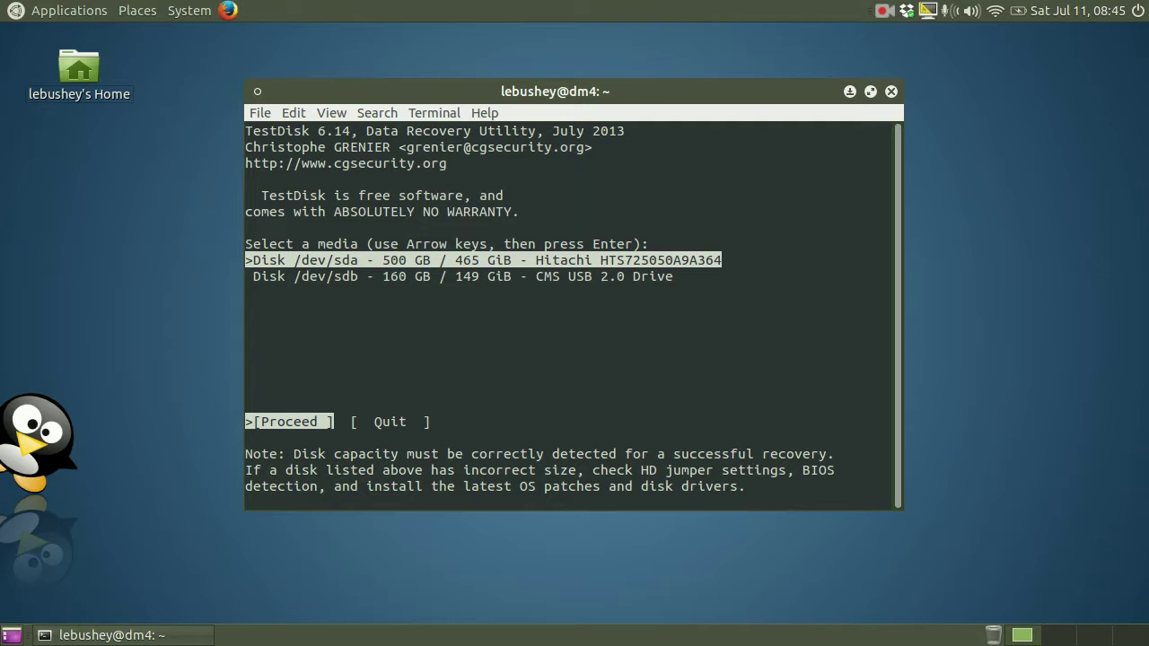
key("Down")
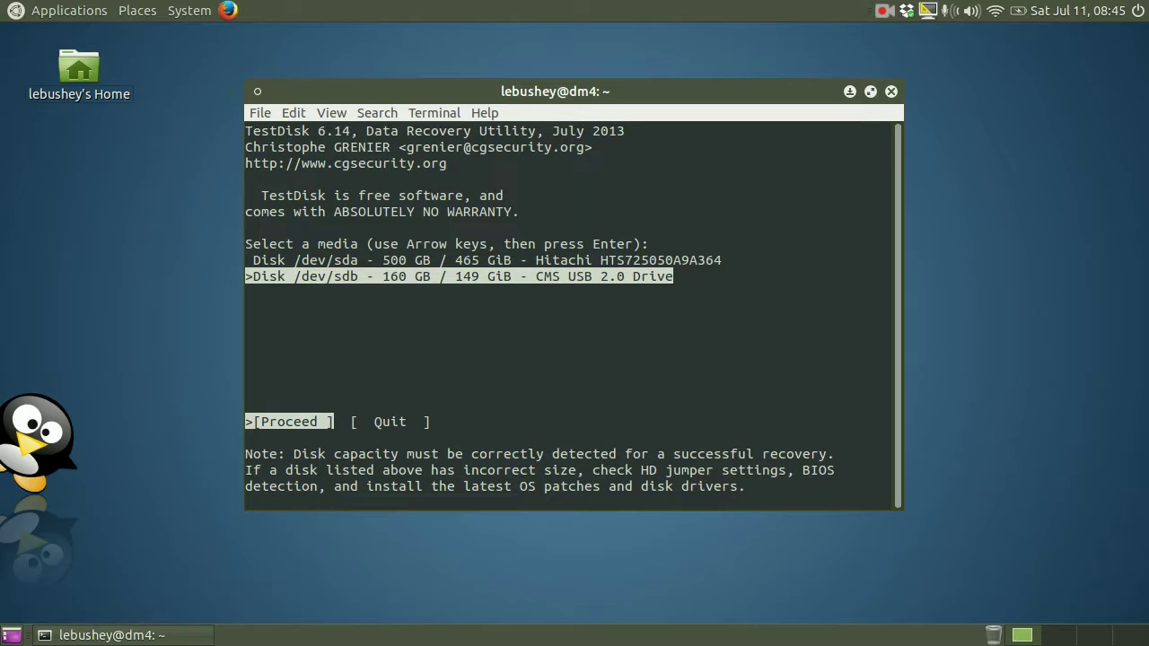
key("Return")
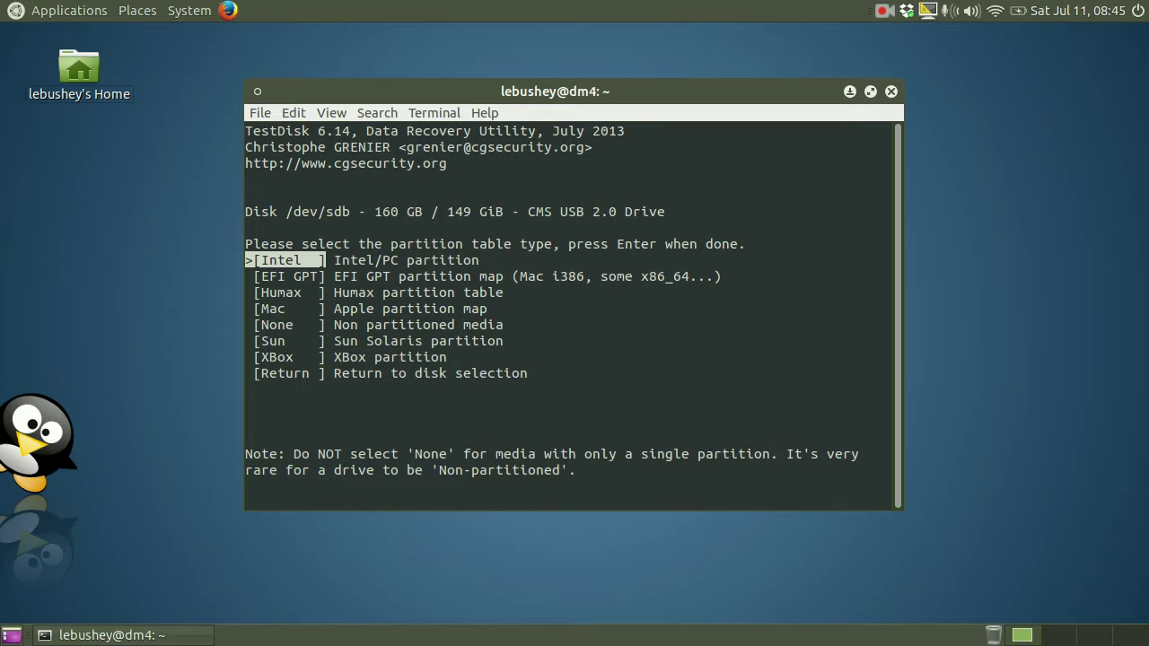
Choose the Intel partition table type, analyse the disk with a Quick Search and continue with the found Linux partition.
key("Return")
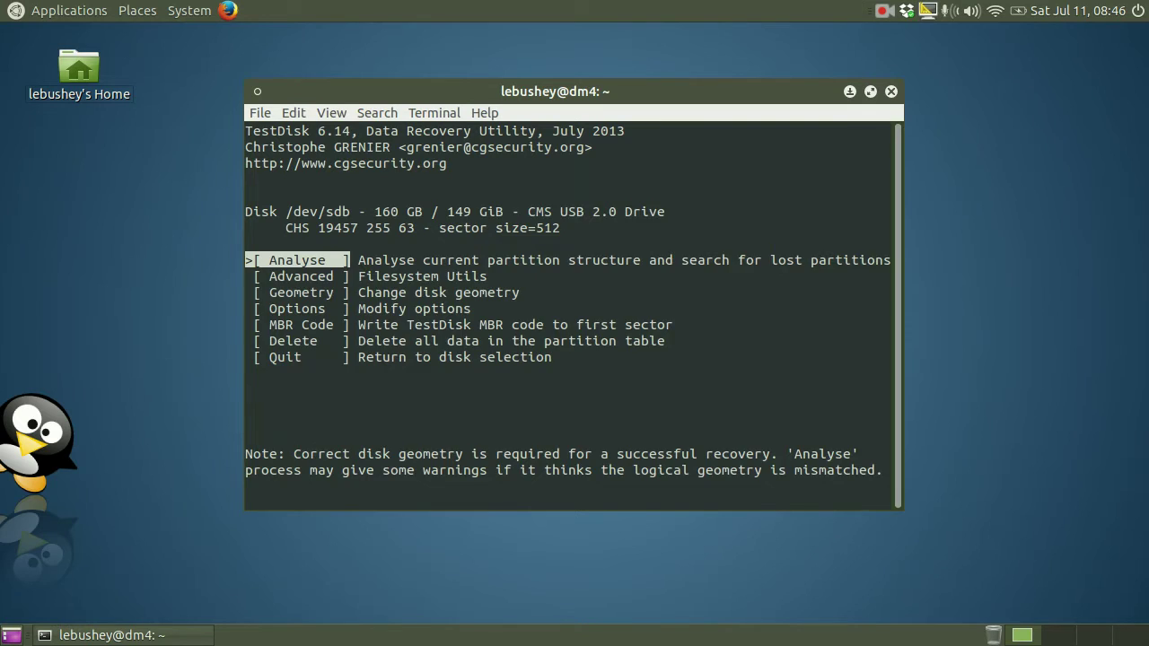
key("Return")
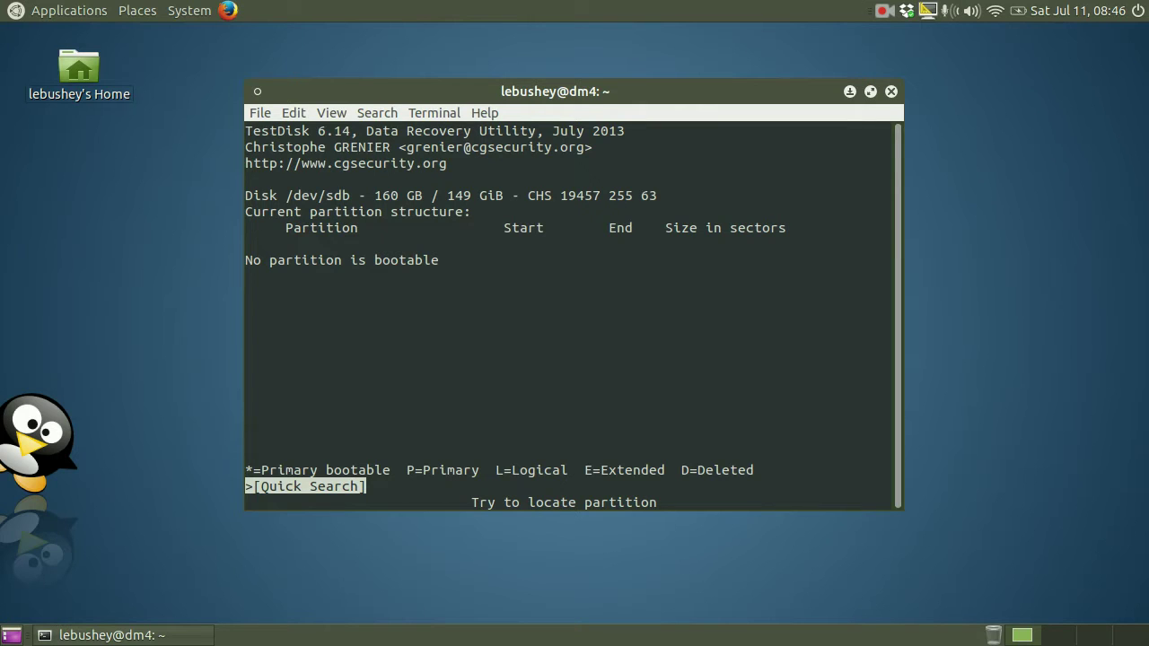
key("Return")
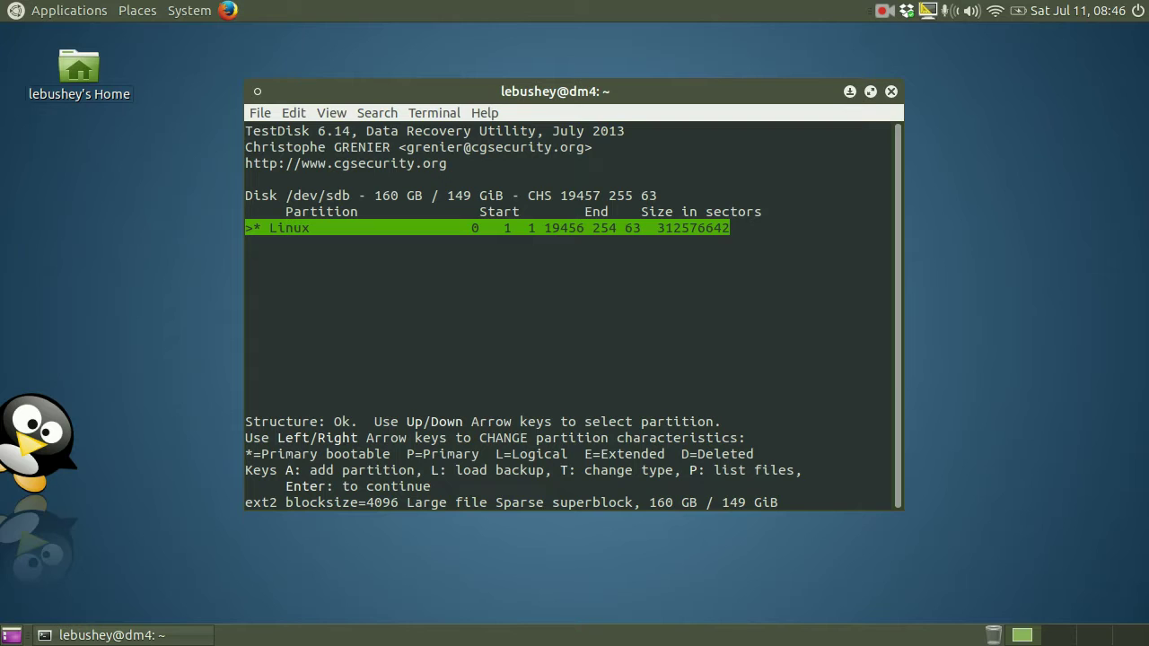
key("Return")
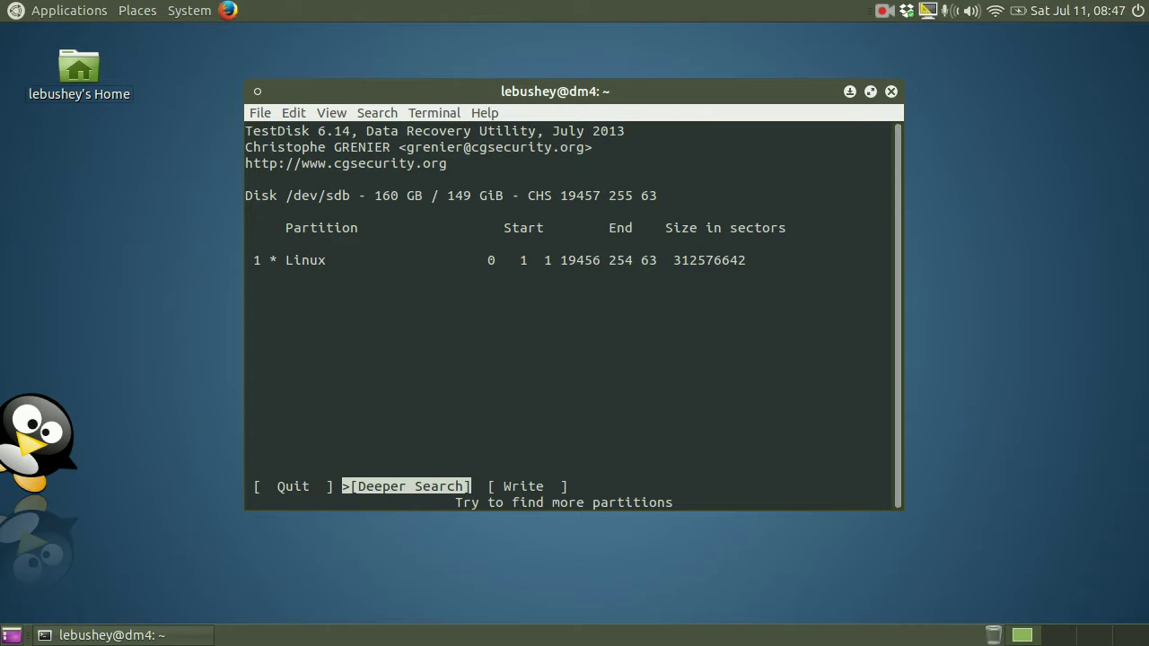
Write the recovered partition structure to the disk, confirming the write and acknowledging the reboot notice.
key("Right")
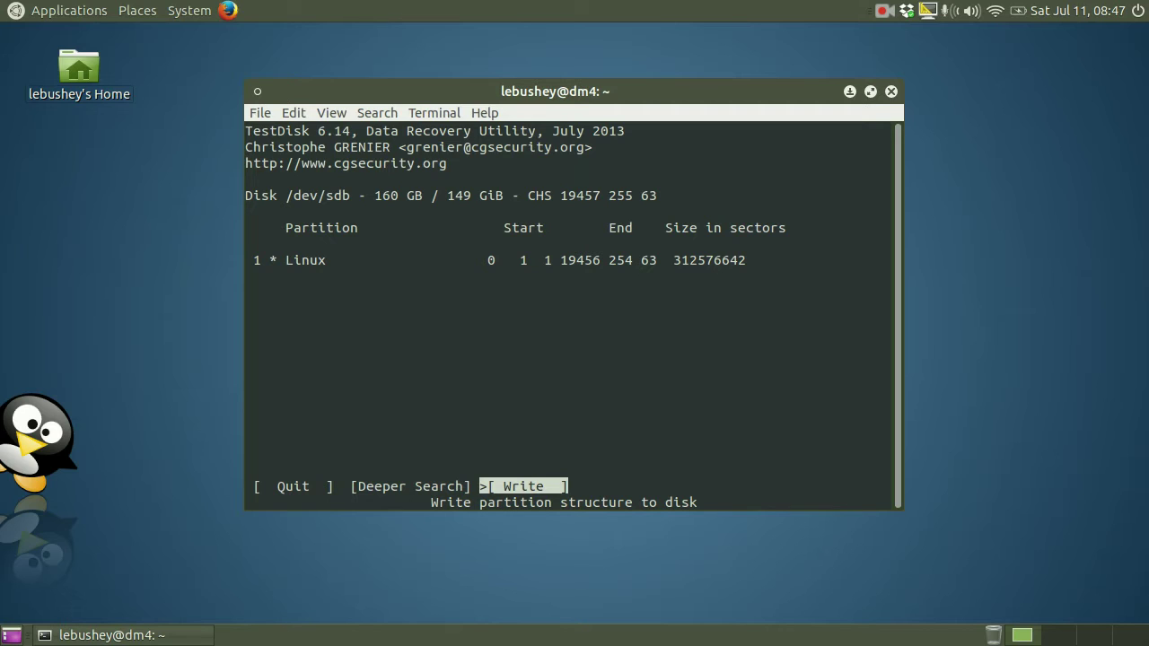
key("Return")
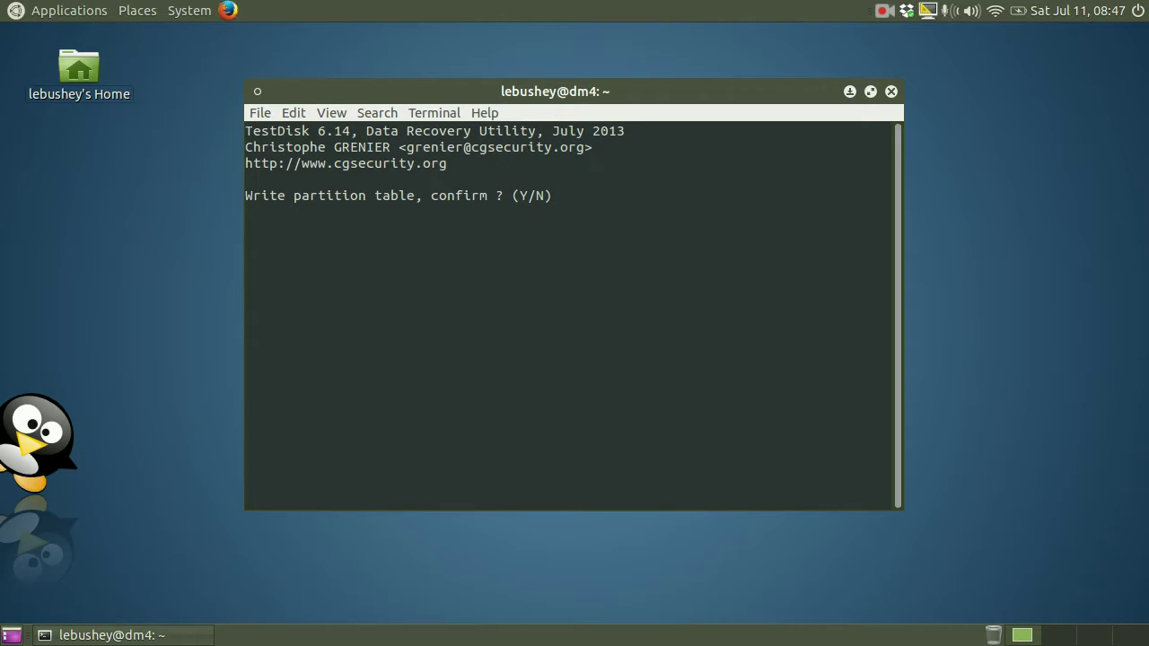
key("y")
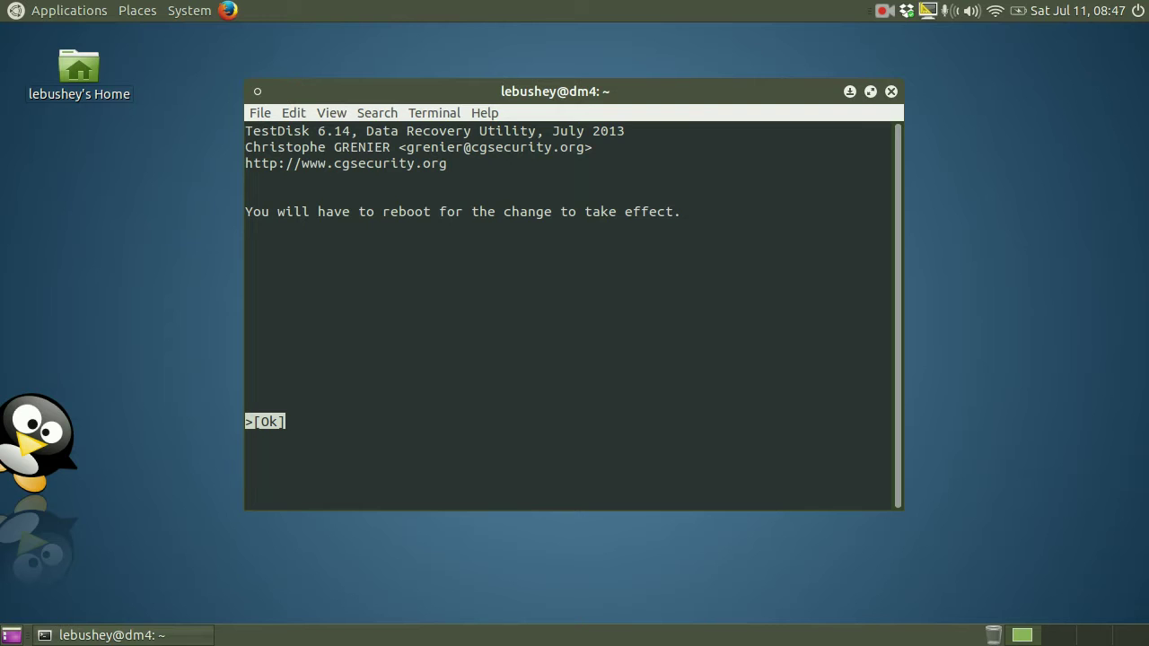
key("Return")
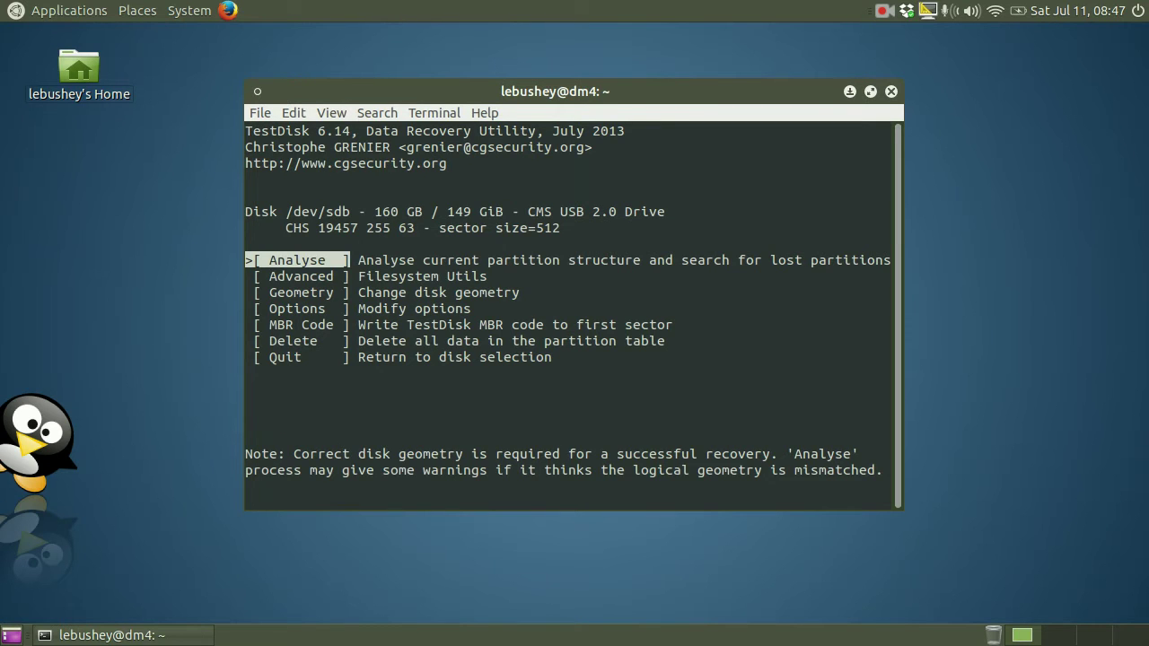
Return to the disk selection and quit TestDisk.
key("Down")
key("Down")
key("Down")
key("Down")
key("Down")
key("Down")
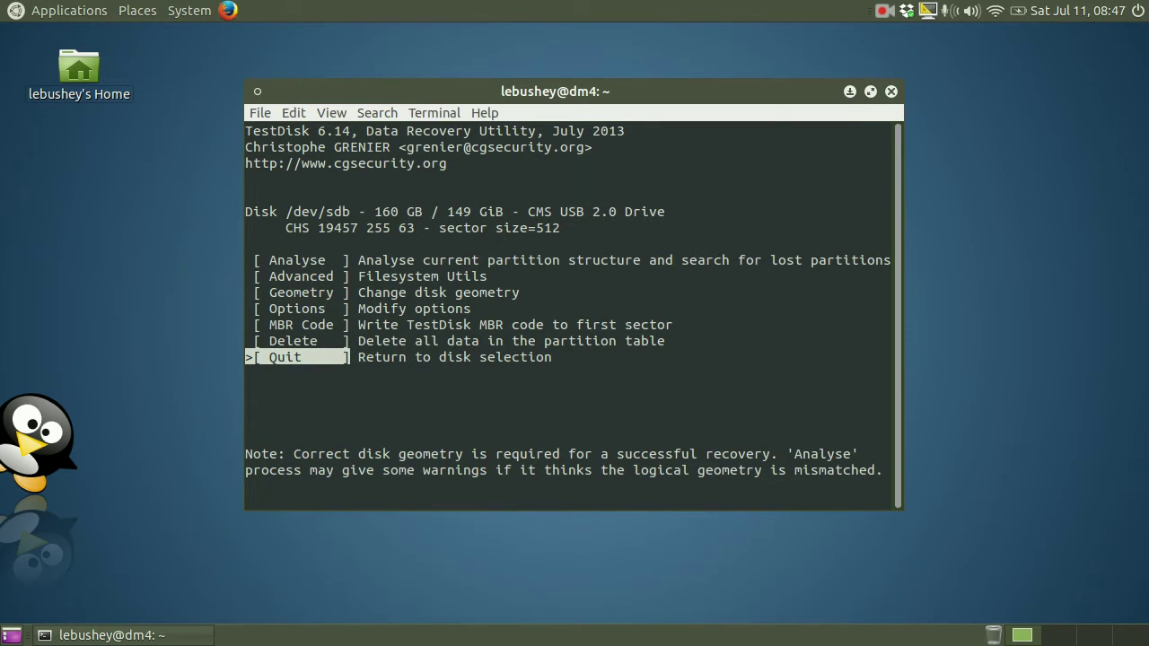
key("Return")
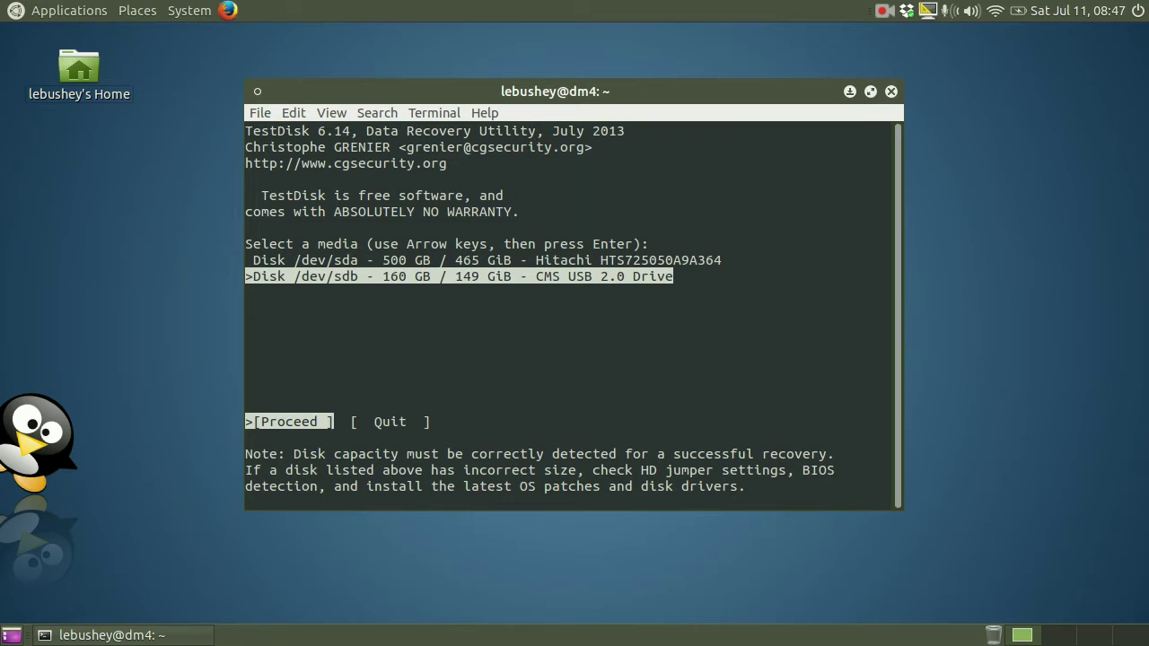
key("Right")
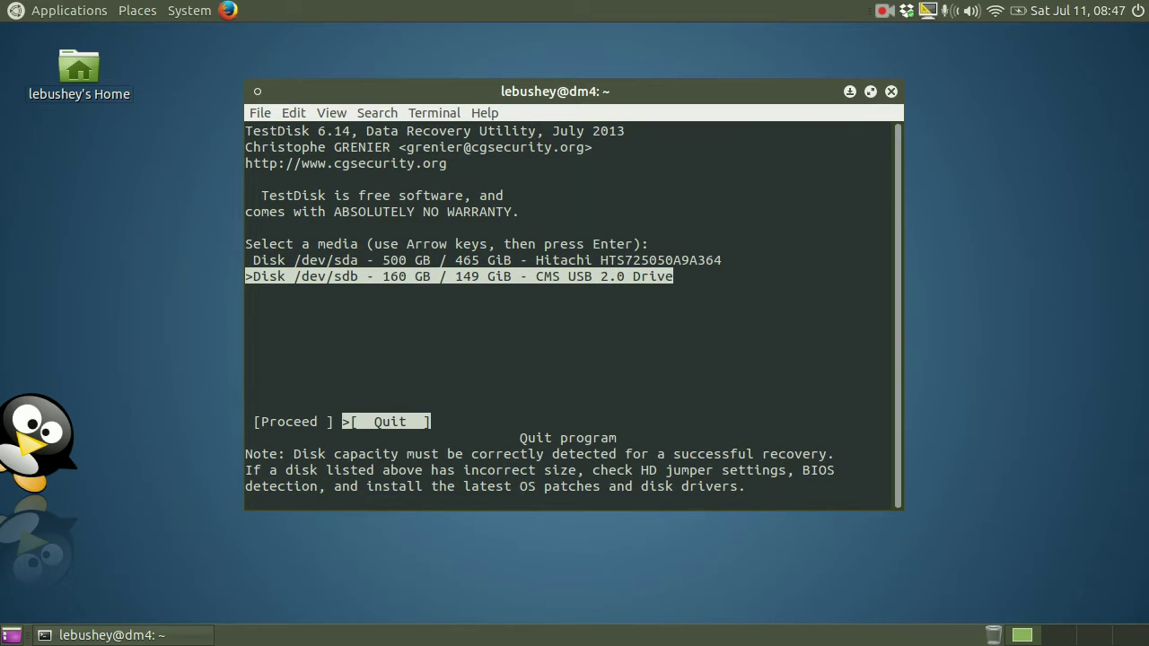
key("Return")
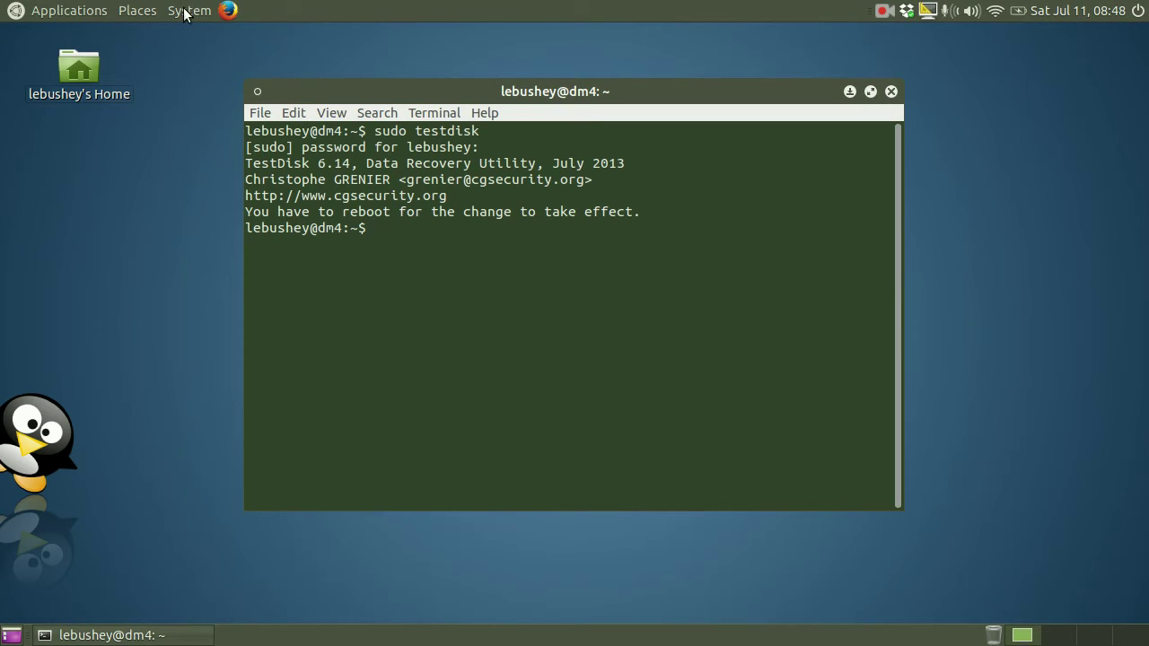
Open the home folder in the file manager, then mount and open the 160 GB Volume.
left_click(142, 12)
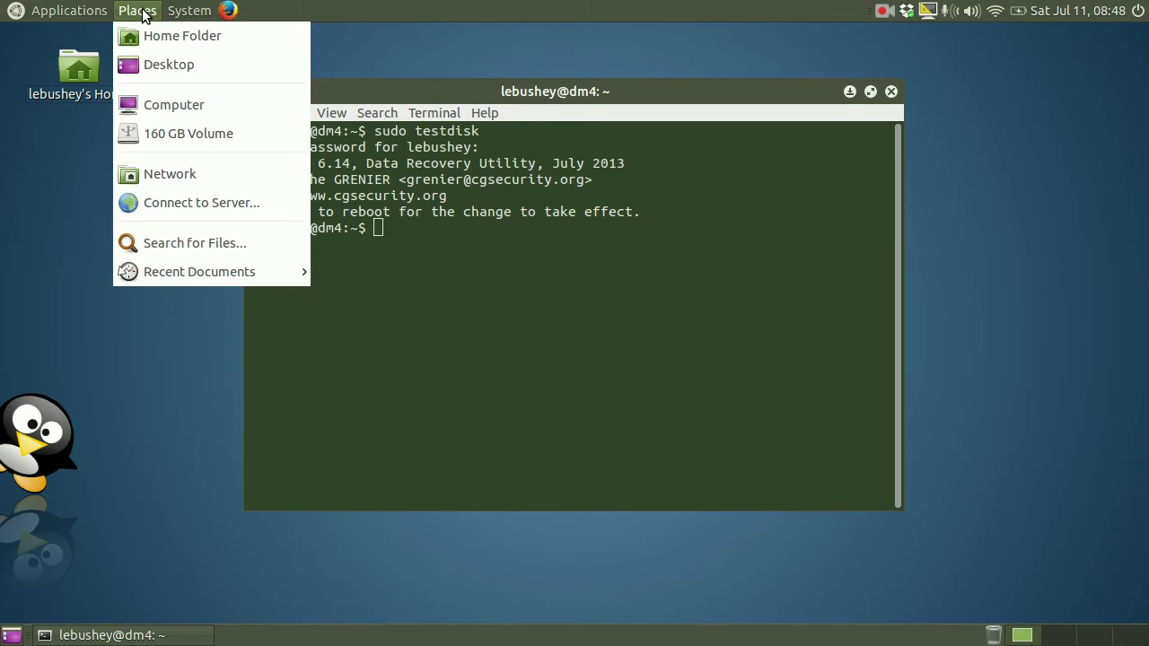
left_click(147, 28)
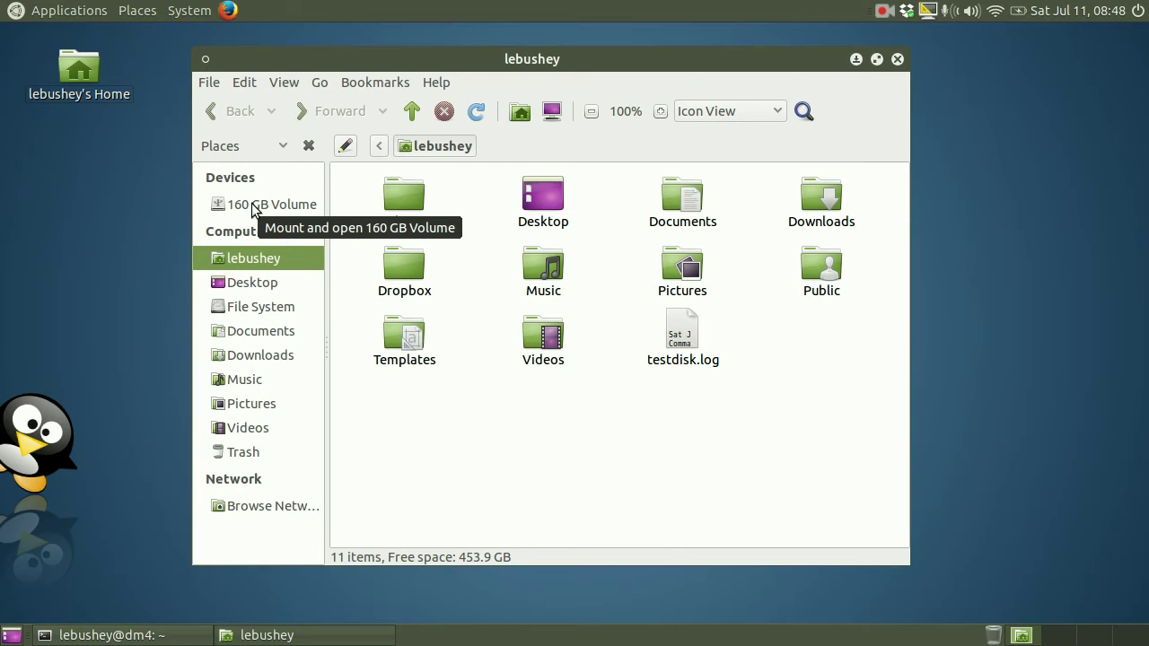
left_click(250, 205)
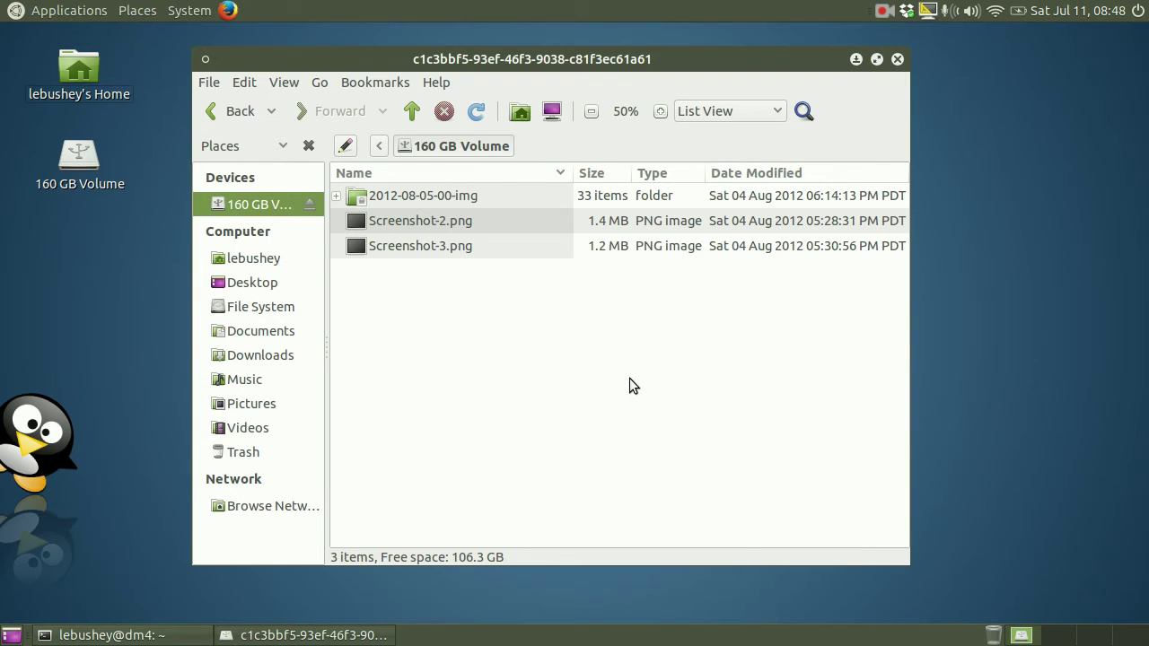
Launch GParted and authenticate with the account password.
left_click(190, 11)
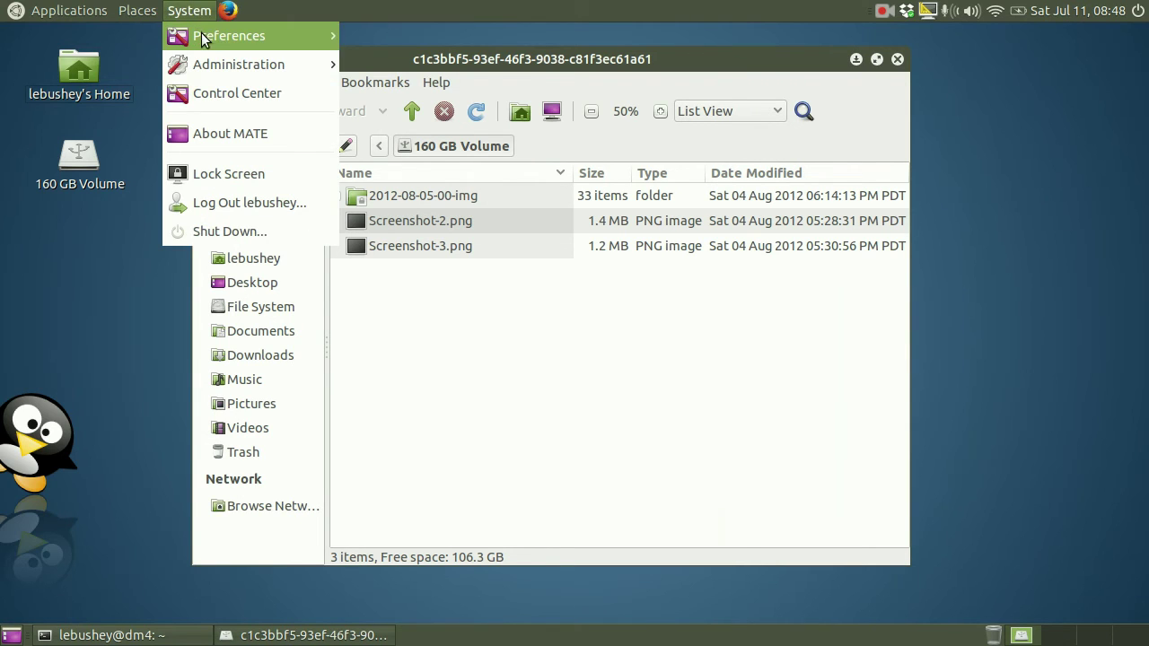
mouse_move(202, 36)
mouse_move(296, 64)
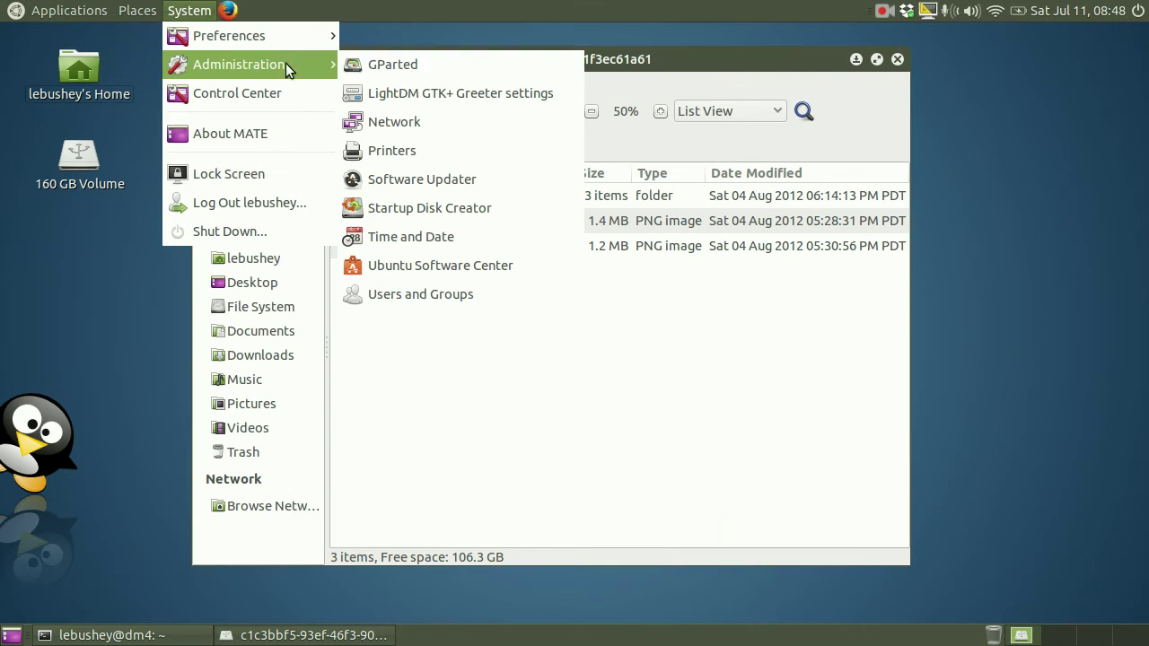
left_click(395, 65)
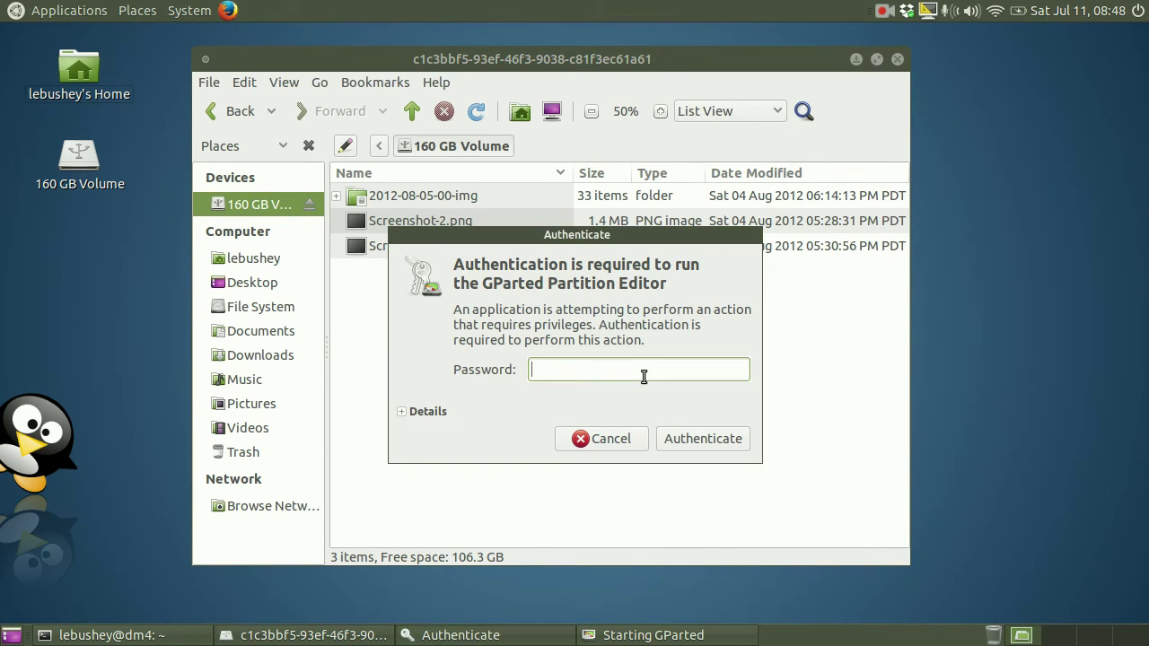
type("********")
key("Return")
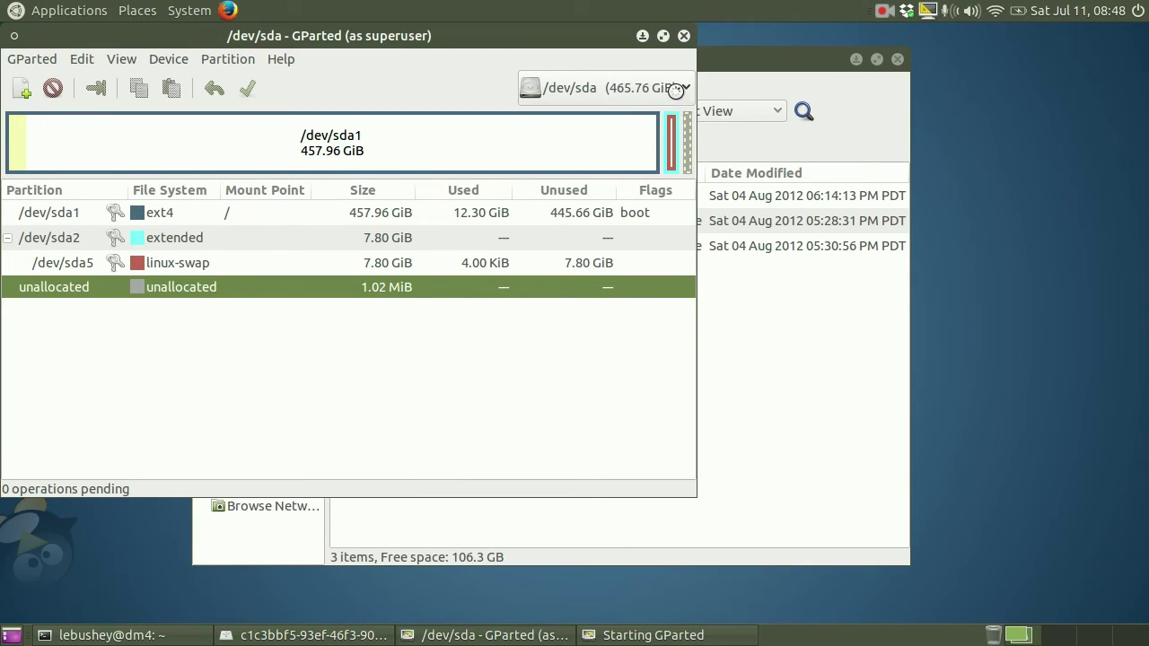
Switch GParted to the 149.05 GiB disk /dev/sdb and select its /dev/sdb1 partition to check the recovery.
left_click(676, 90)
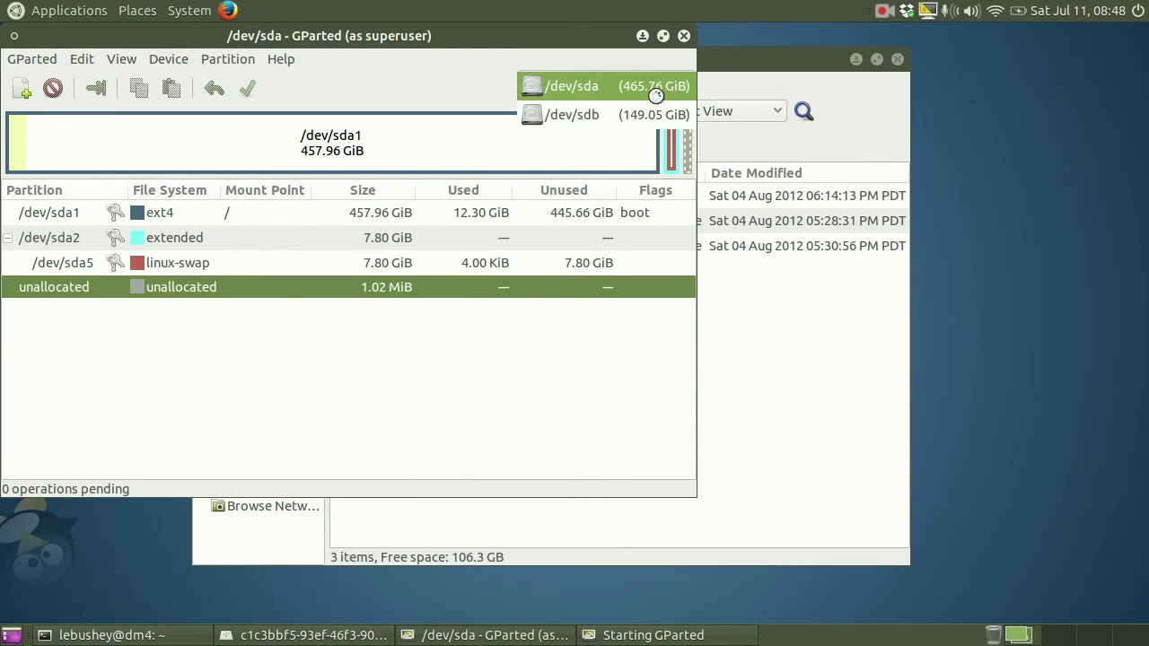
left_click(626, 116)
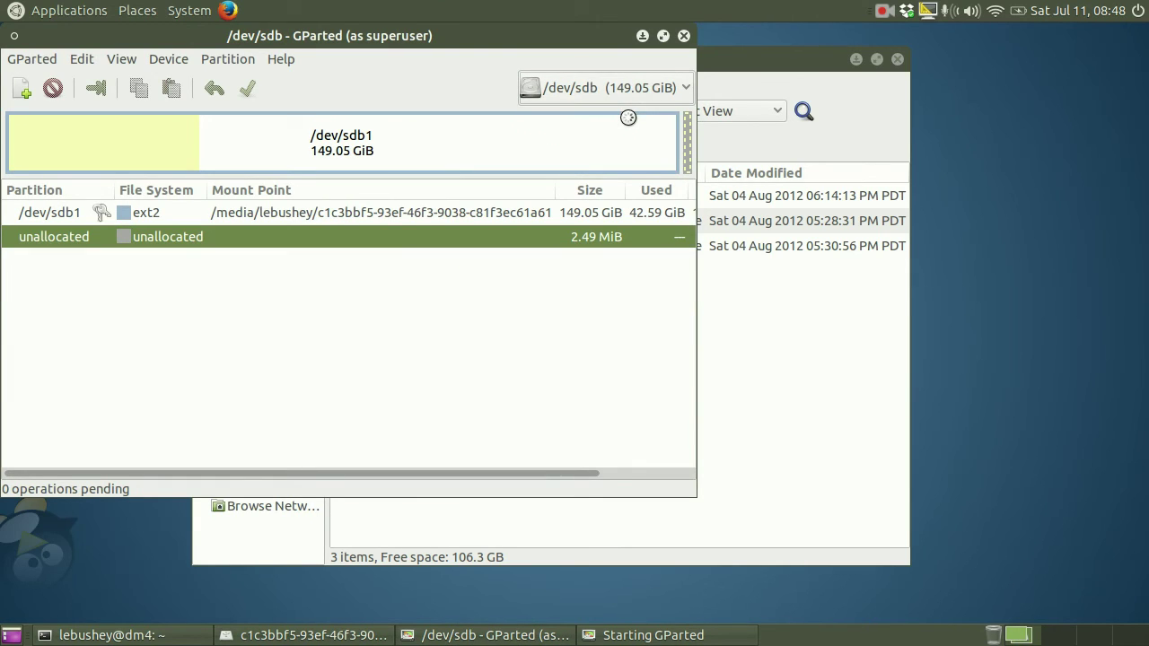
left_click(319, 214)
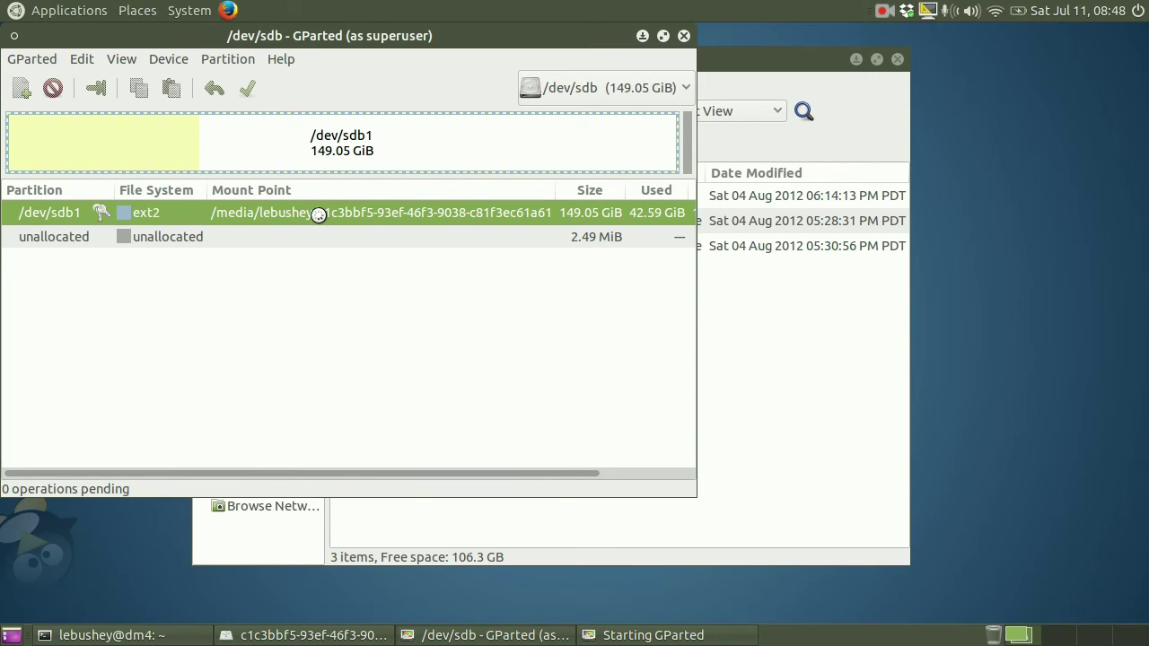